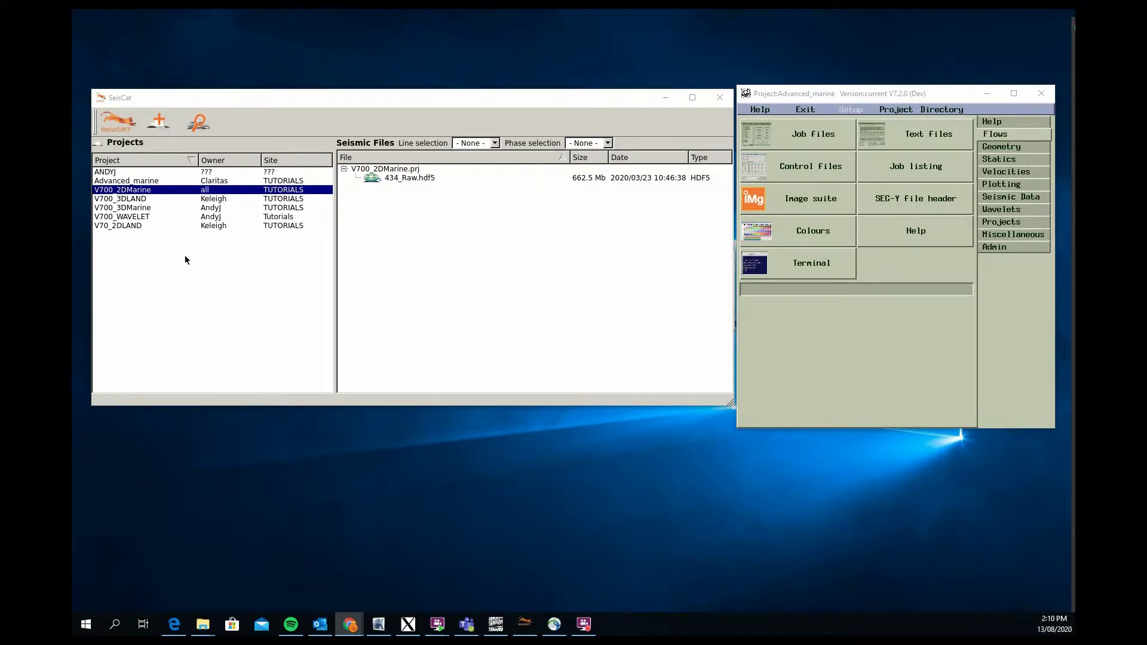
Step: Preview the V70_2DLAND and V700_2DMarine files in SeisCat, then make V700_2DMarine the active project
{"action": "left_click", "coordinate": [135, 225]}
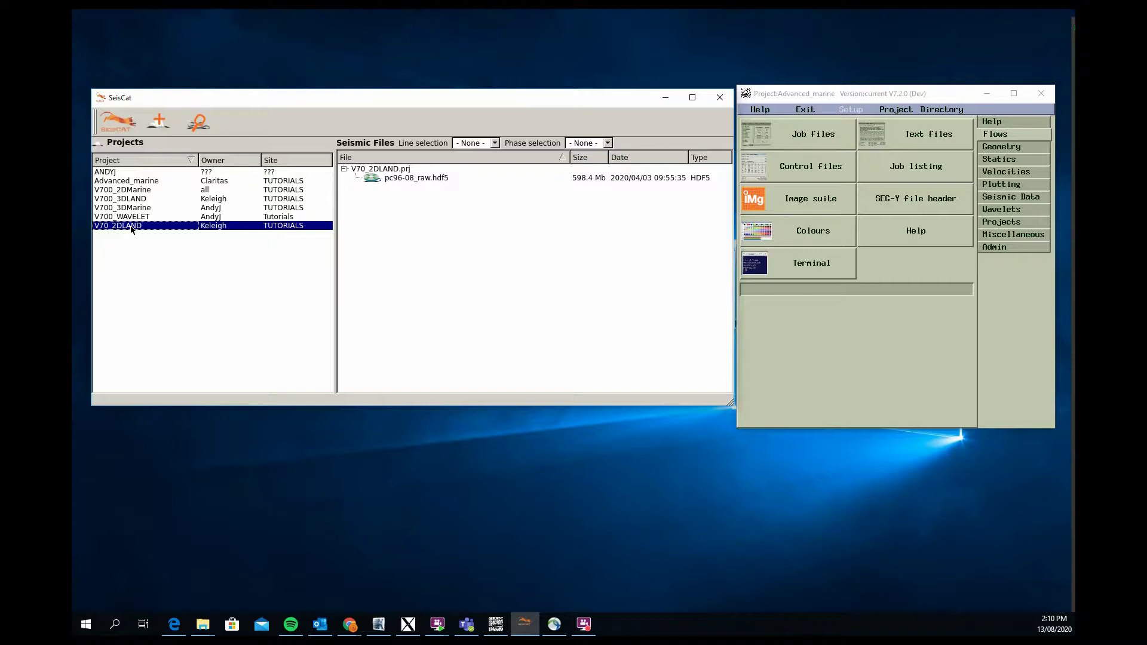
{"action": "left_click", "coordinate": [148, 190]}
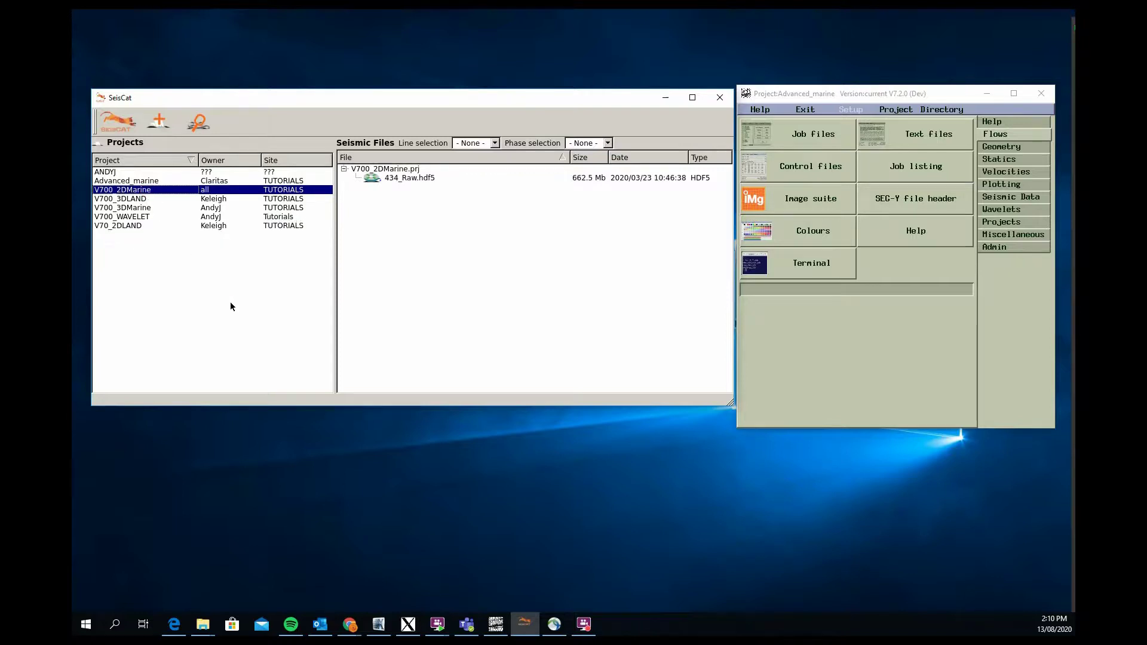
{"action": "left_click", "coordinate": [895, 110]}
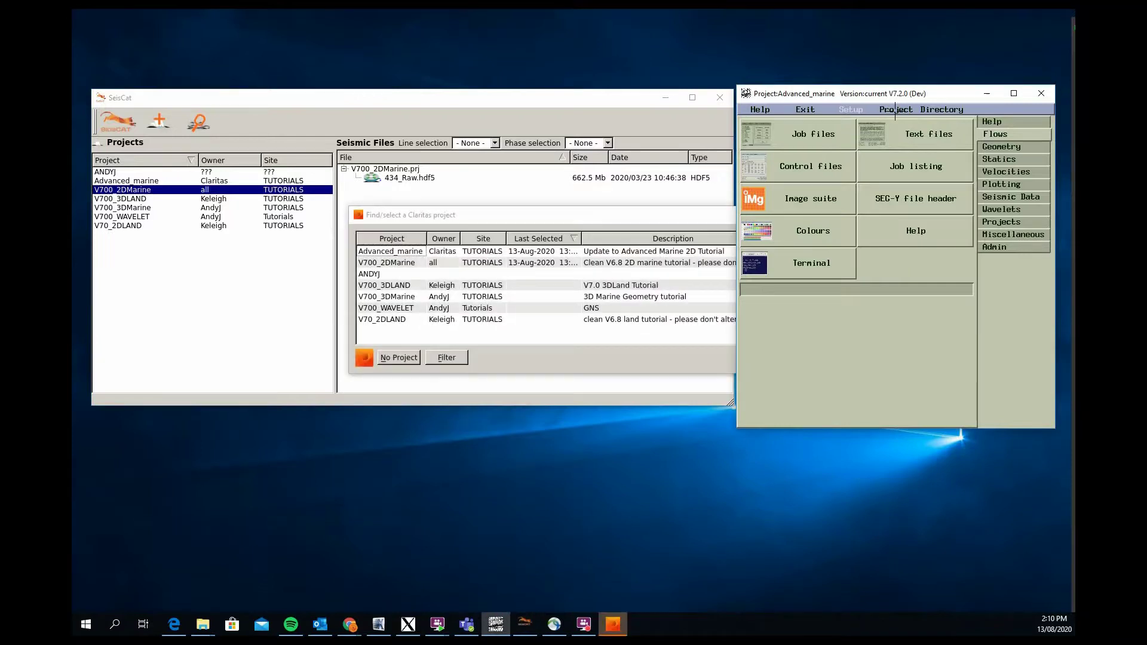
{"action": "double_click", "coordinate": [406, 263]}
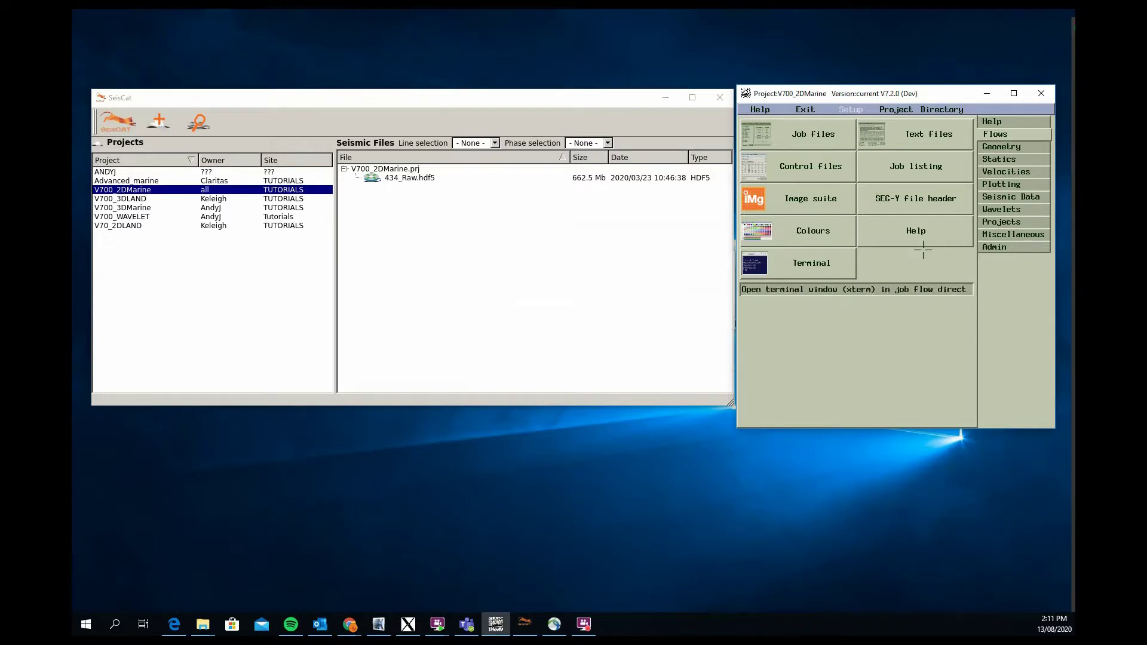
{"action": "left_click", "coordinate": [995, 224]}
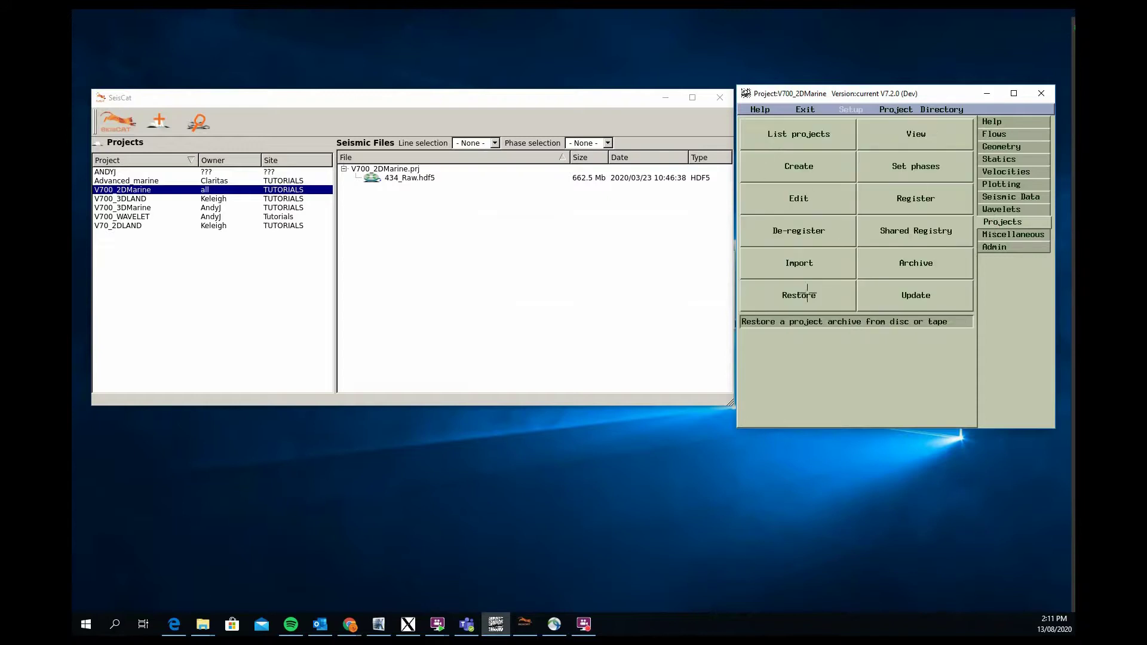
{"action": "left_click", "coordinate": [995, 134]}
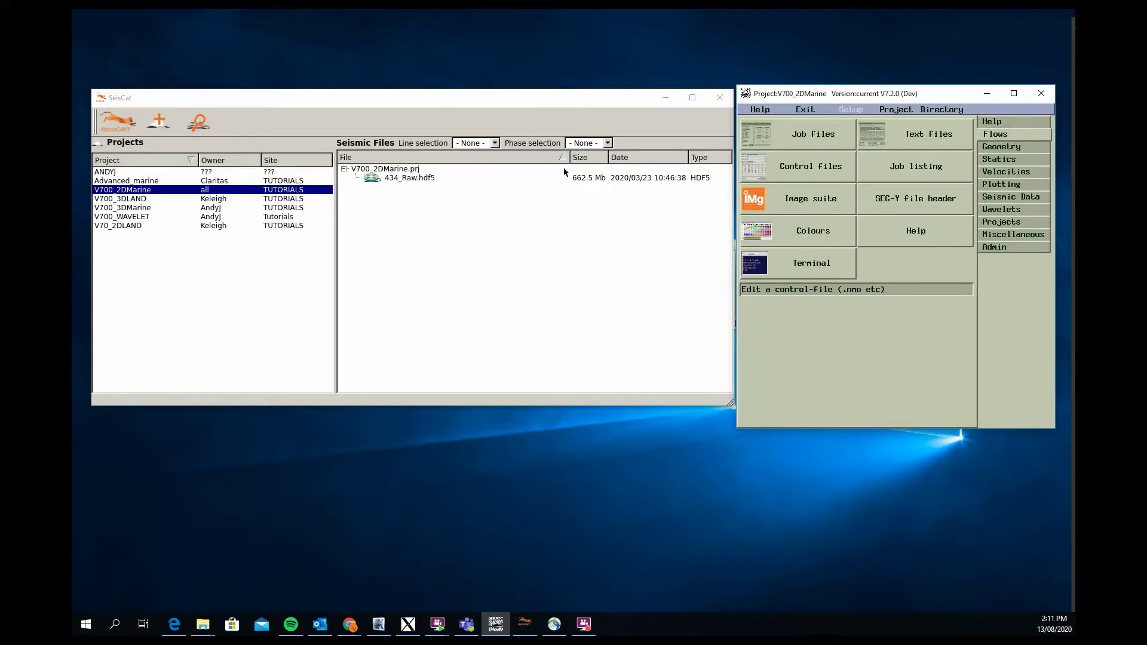
{"action": "left_click", "coordinate": [797, 127]}
{"action": "left_click_drag", "start_coordinate": [866, 138], "coordinate": [619, 158]}
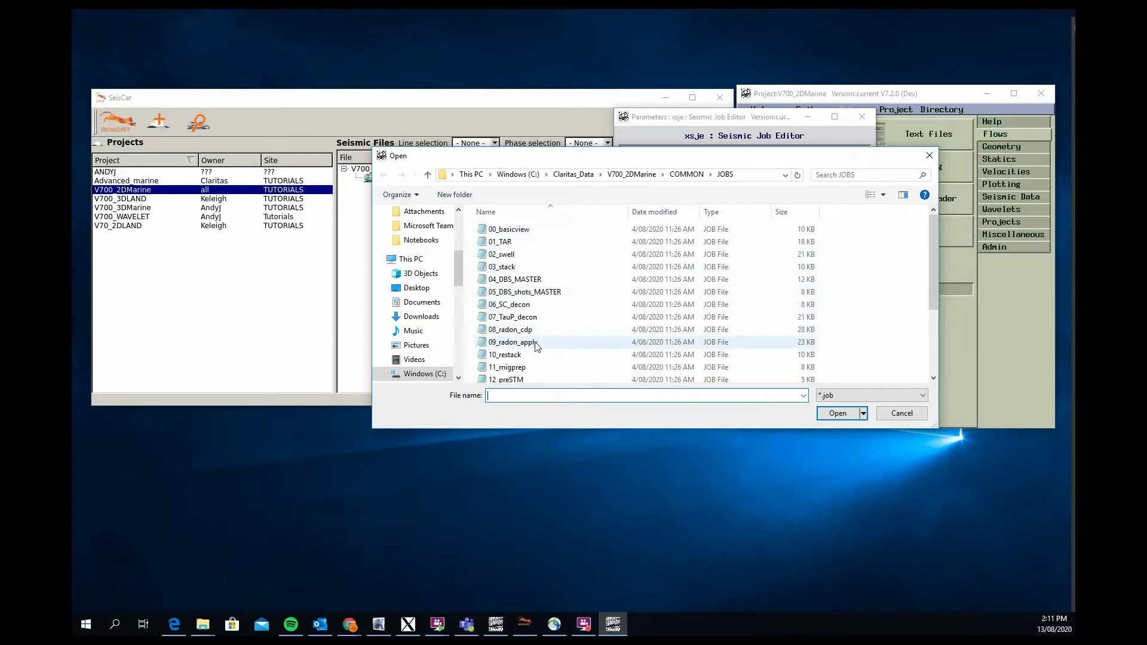
{"action": "scroll", "coordinate": [544, 351], "scroll_direction": "down", "scroll_amount": 1}
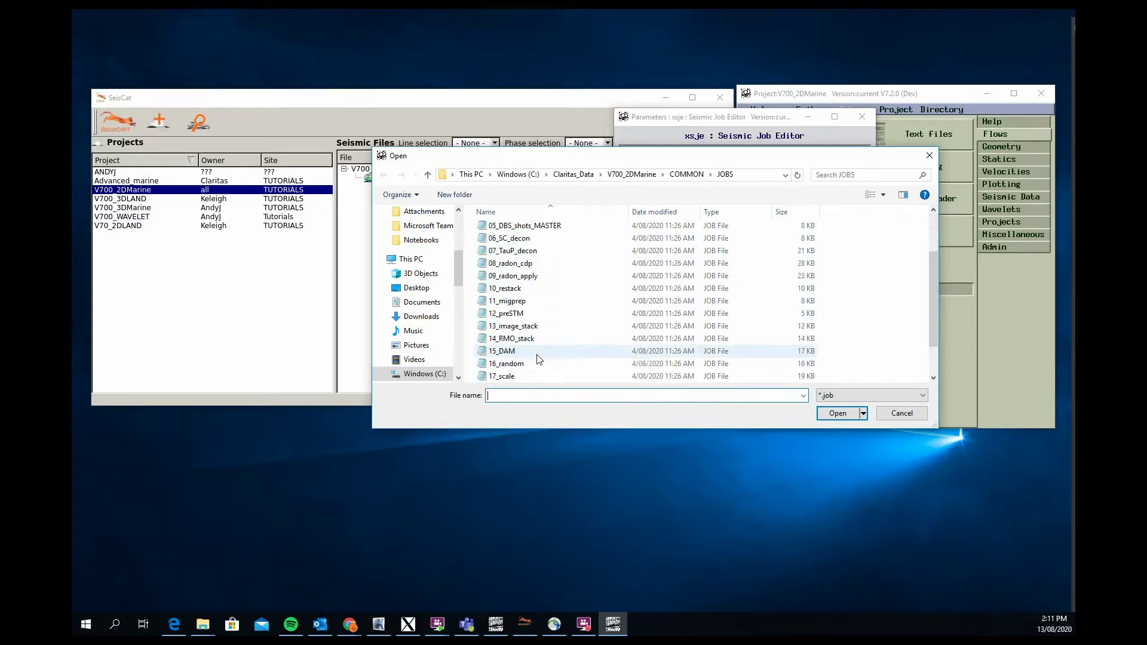
{"action": "scroll", "coordinate": [541, 352], "scroll_direction": "down", "scroll_amount": 2}
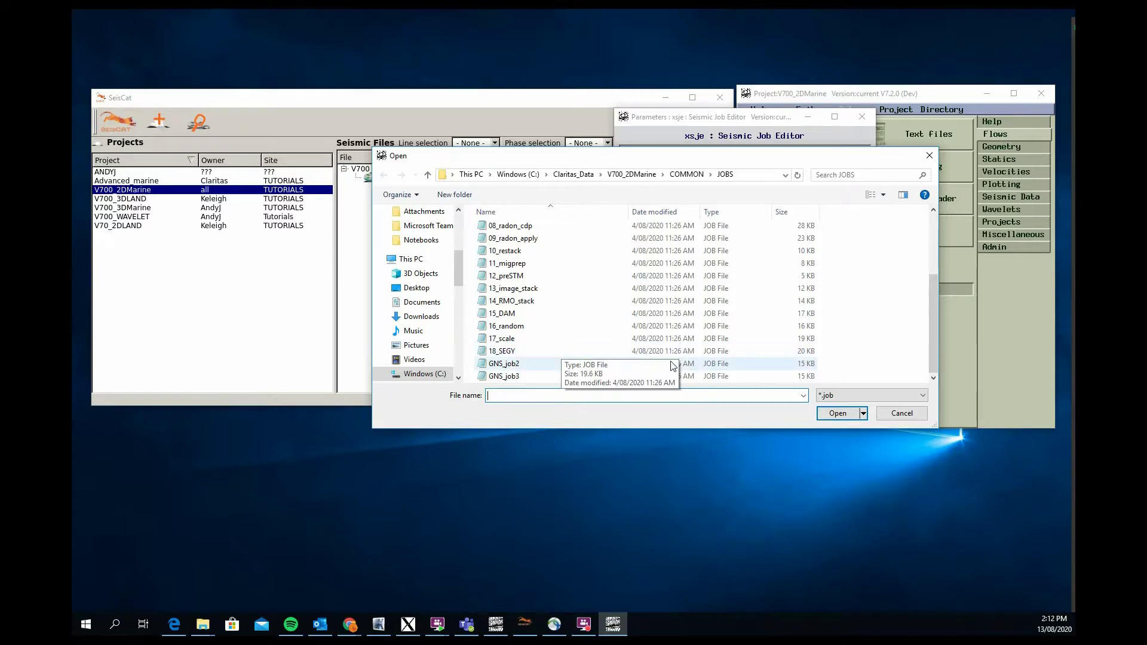
{"action": "left_click", "coordinate": [902, 413]}
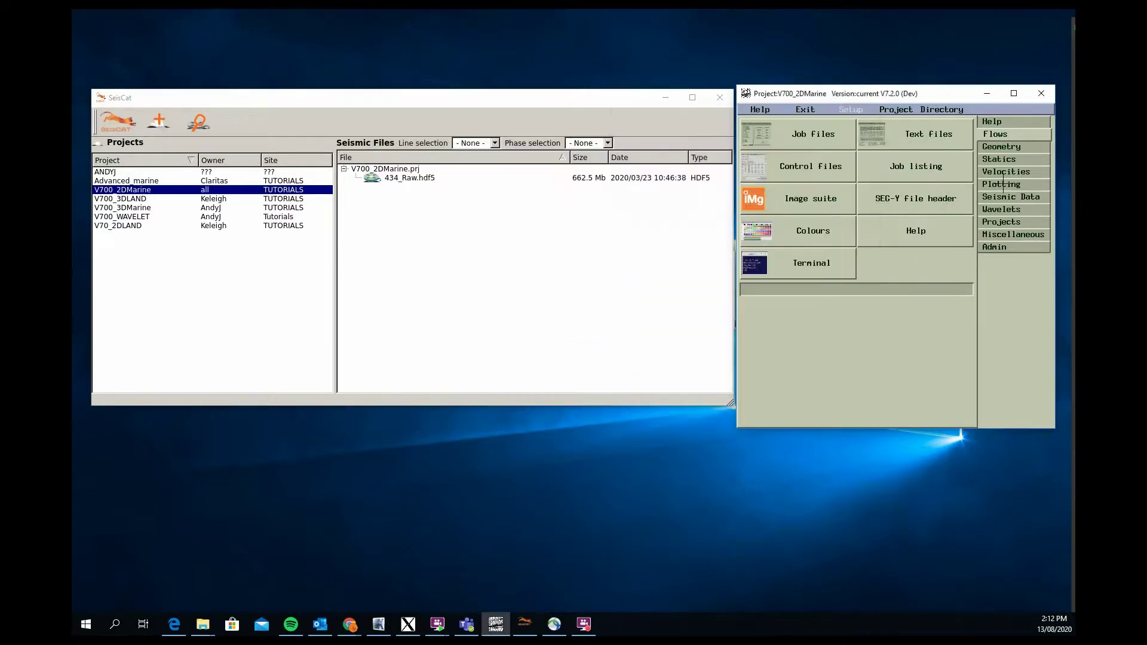
Step: Start isovels from the Velocities tools, then cancel the Nmo file browser and its parameters window
{"action": "left_click", "coordinate": [1002, 172]}
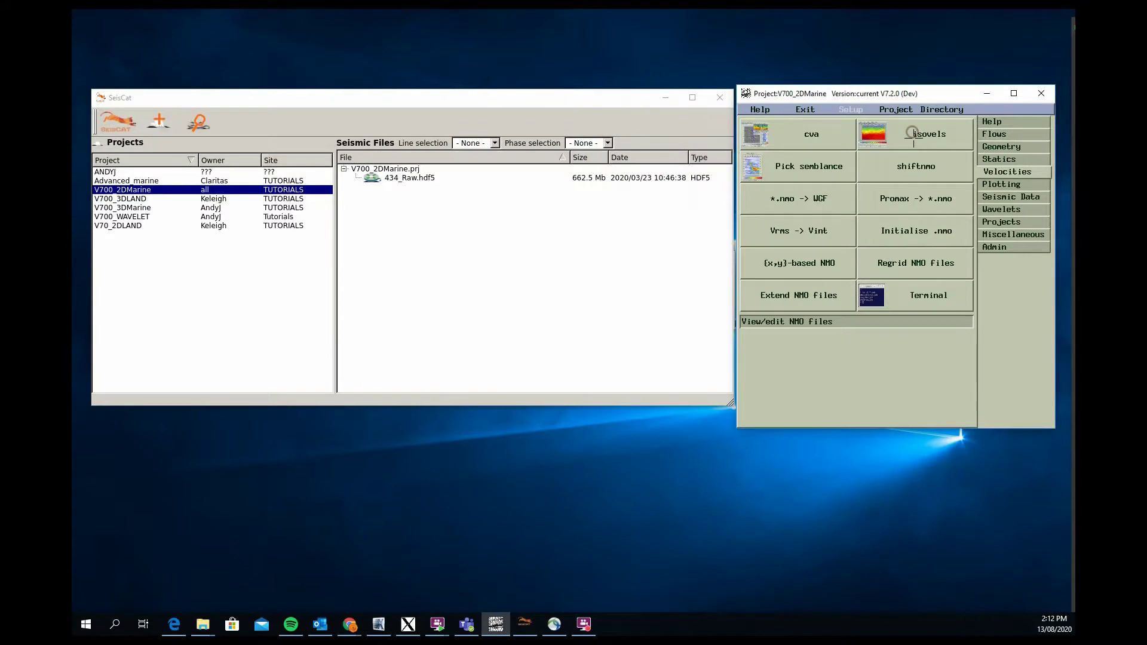
{"action": "left_click", "coordinate": [912, 136]}
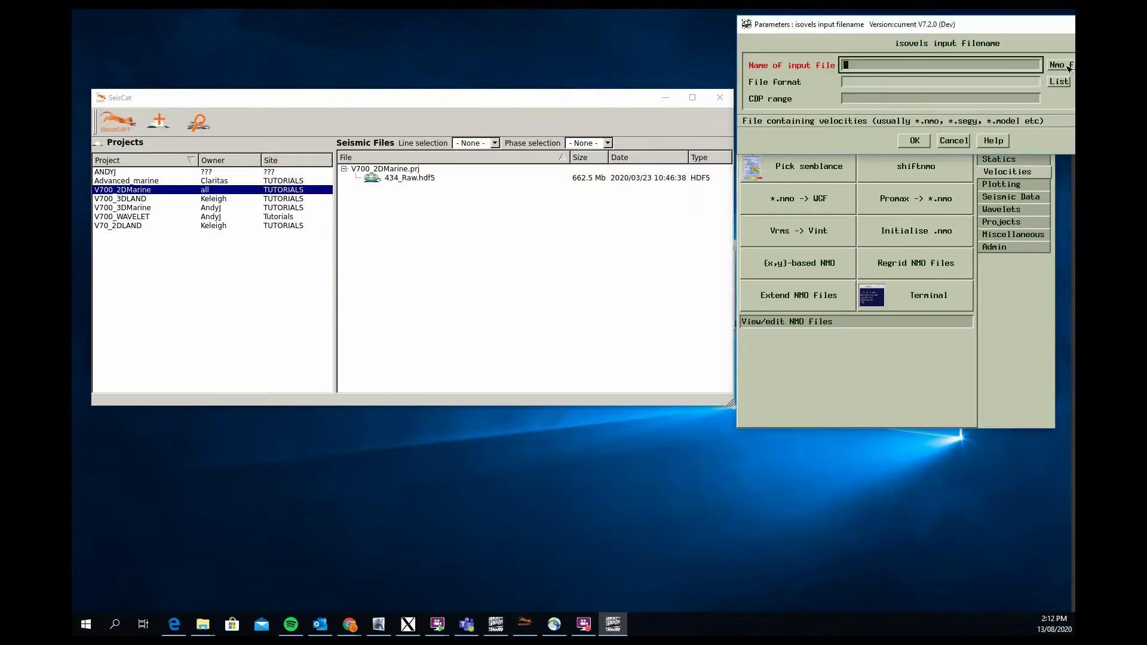
{"action": "left_click", "coordinate": [1062, 65]}
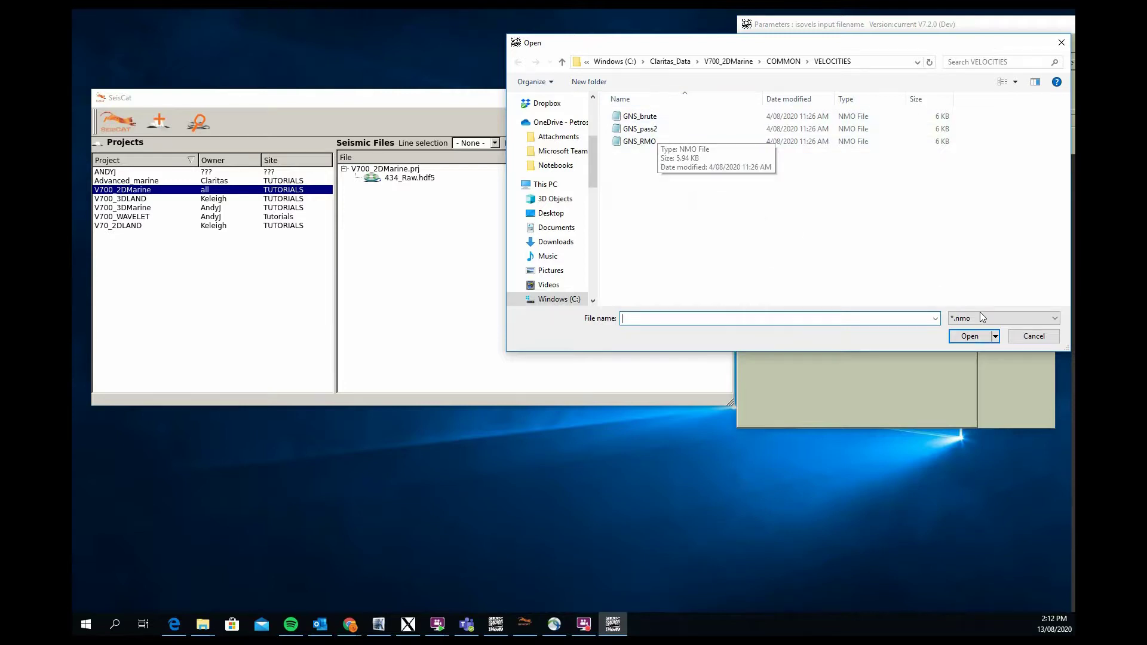
{"action": "left_click", "coordinate": [1033, 337]}
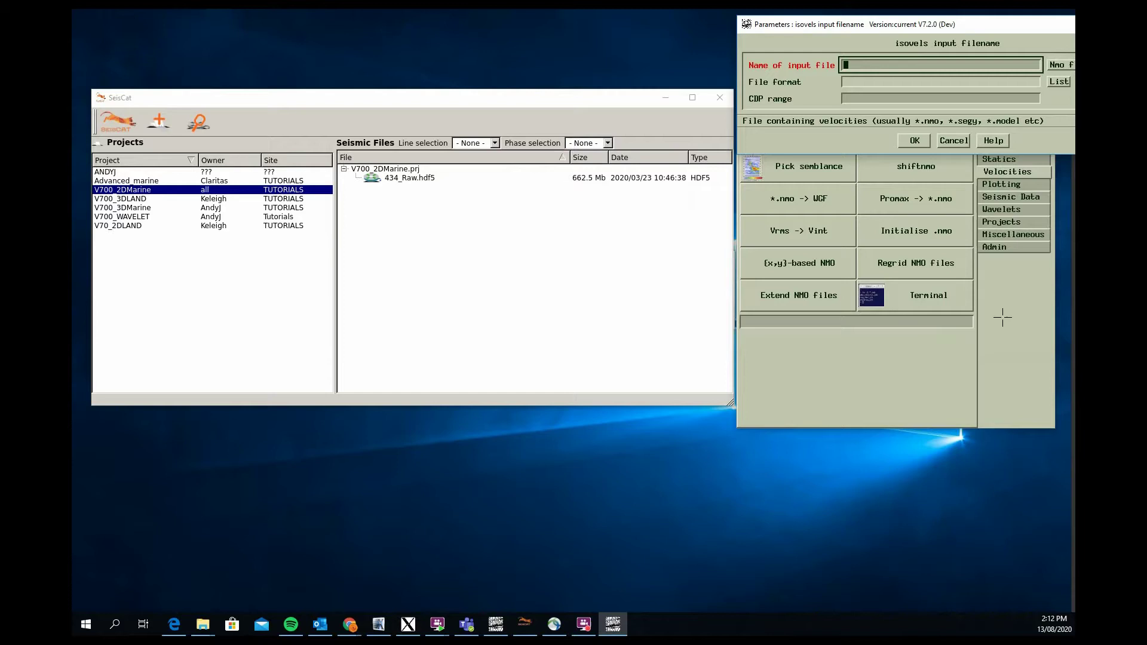
{"action": "left_click", "coordinate": [954, 141]}
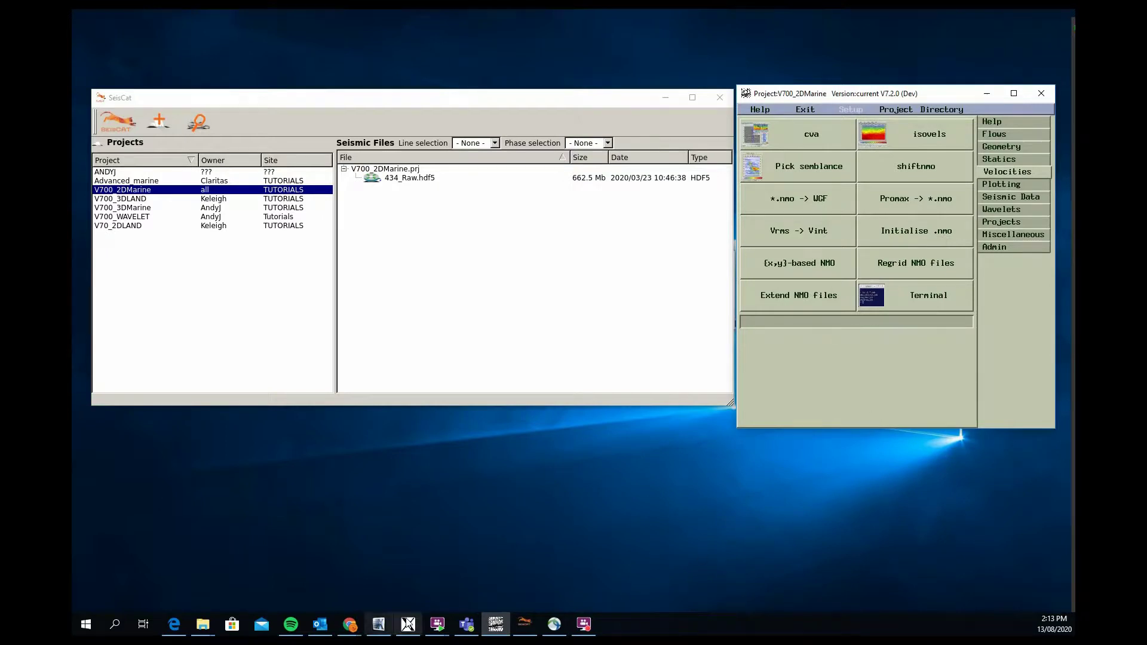
Step: Bring the 2D Marine tutorial PDF forward and read the TRV434 data exploration on page 9
{"action": "mouse_move", "coordinate": [350, 625]}
{"action": "left_click", "coordinate": [412, 572]}
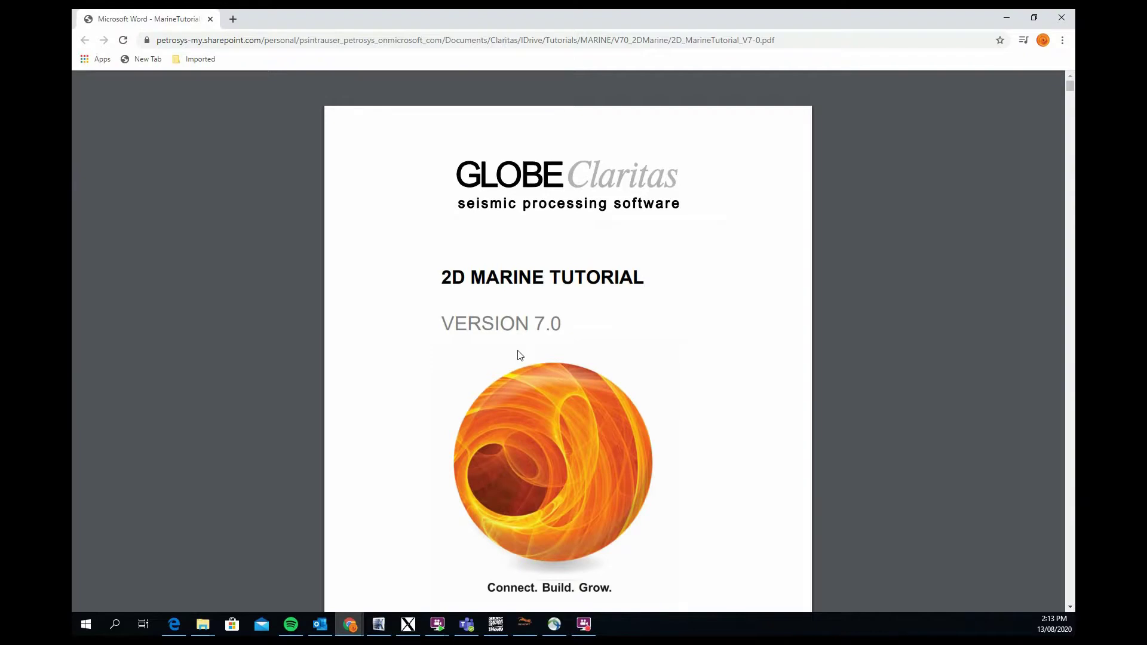
{"action": "scroll", "coordinate": [519, 348], "scroll_direction": "down", "scroll_amount": 7}
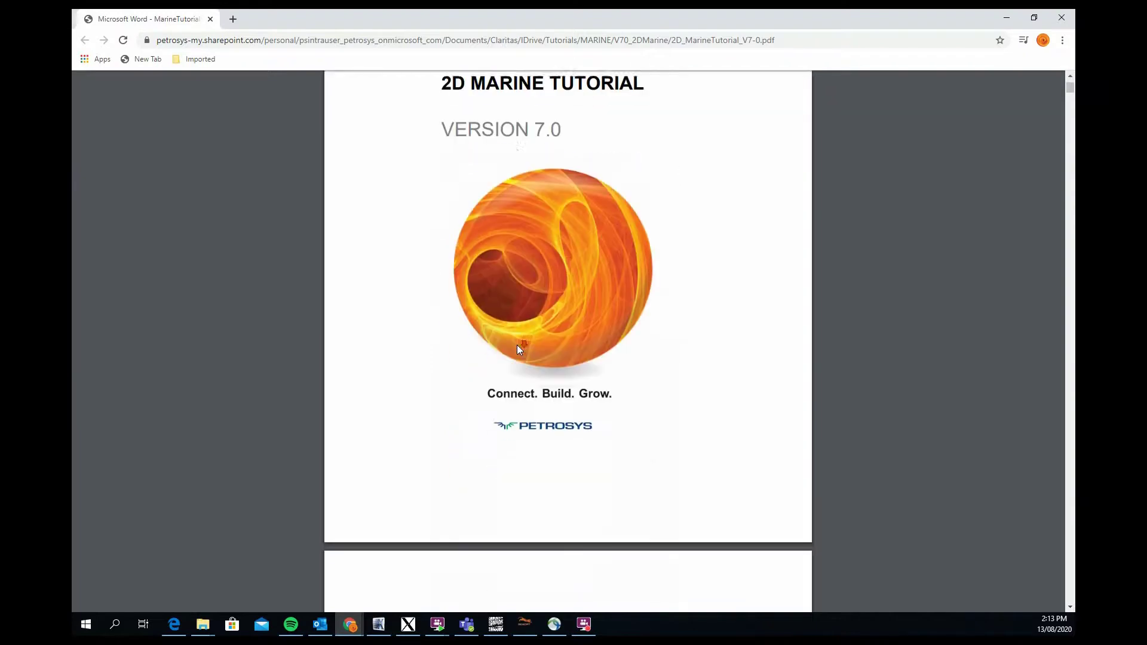
{"action": "scroll", "coordinate": [518, 347], "scroll_direction": "up", "scroll_amount": 6}
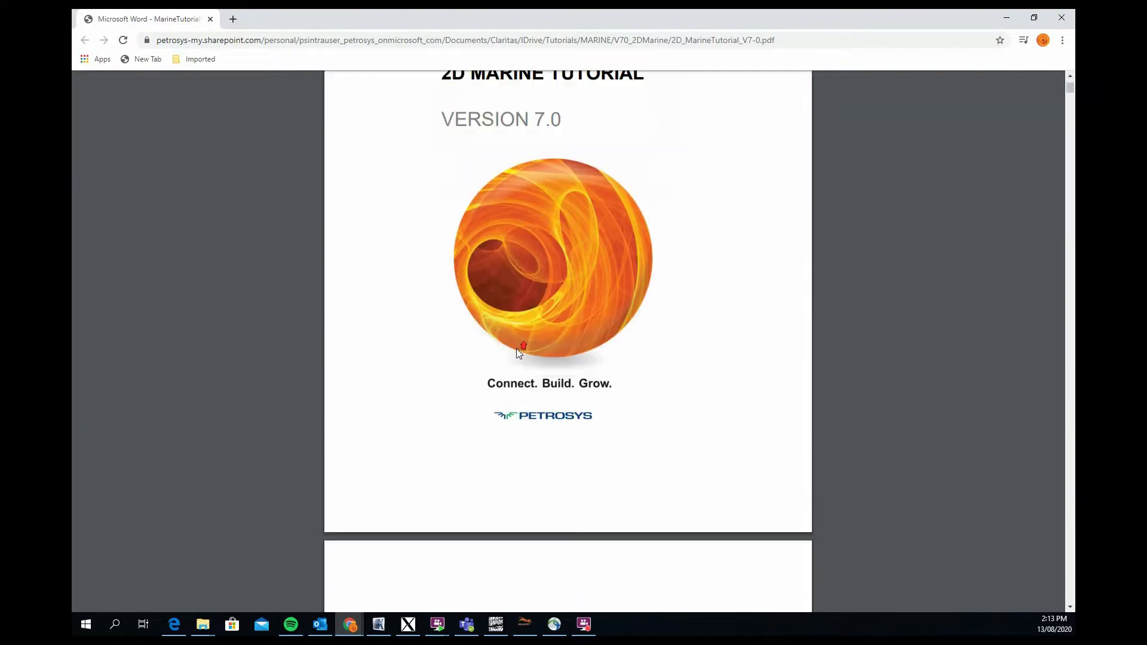
{"action": "scroll", "coordinate": [516, 351], "scroll_direction": "down", "scroll_amount": 5}
{"action": "scroll", "coordinate": [519, 355], "scroll_direction": "down", "scroll_amount": 10}
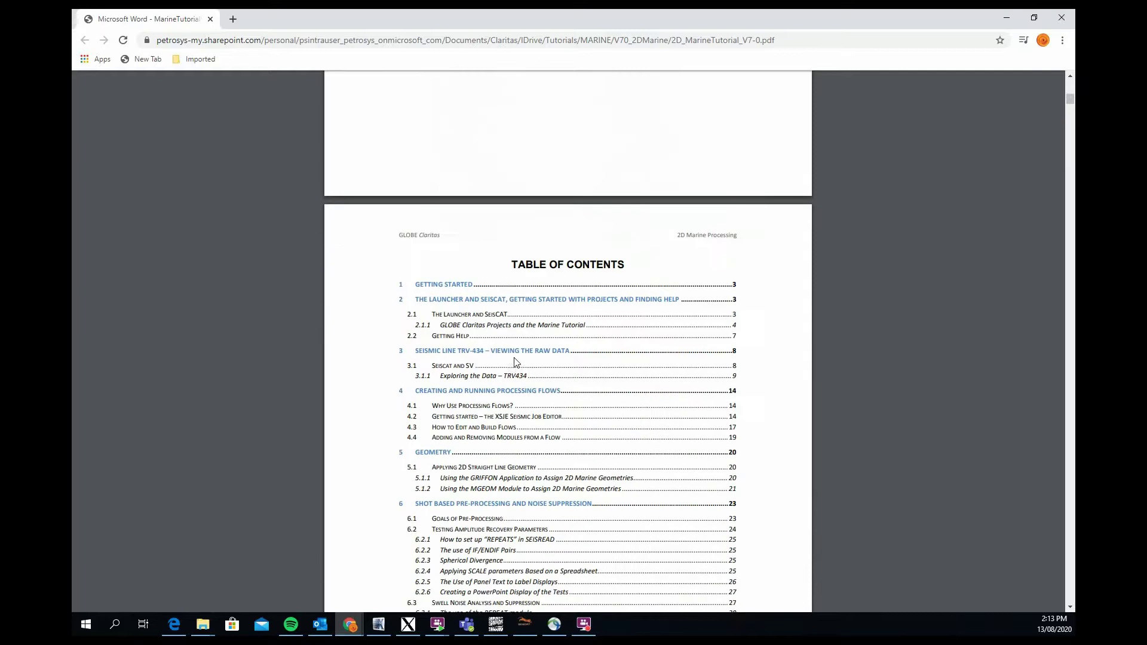
{"action": "scroll", "coordinate": [516, 367], "scroll_direction": "down", "scroll_amount": 6}
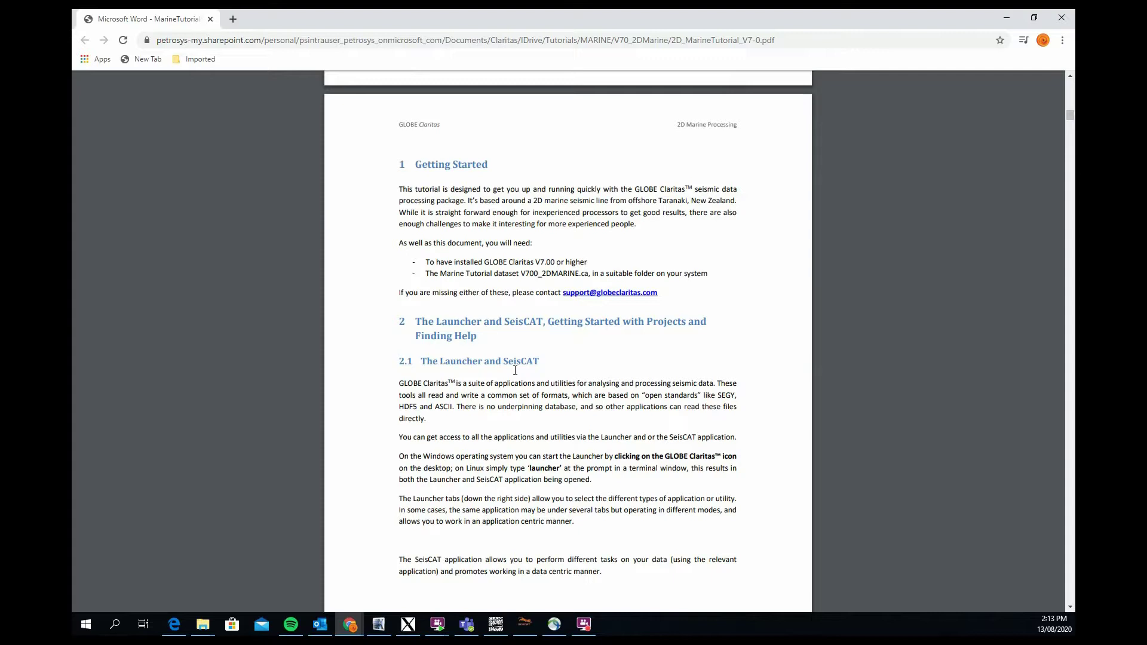
{"action": "scroll", "coordinate": [519, 344], "scroll_direction": "down", "scroll_amount": 4}
{"action": "scroll", "coordinate": [498, 349], "scroll_direction": "down", "scroll_amount": 10}
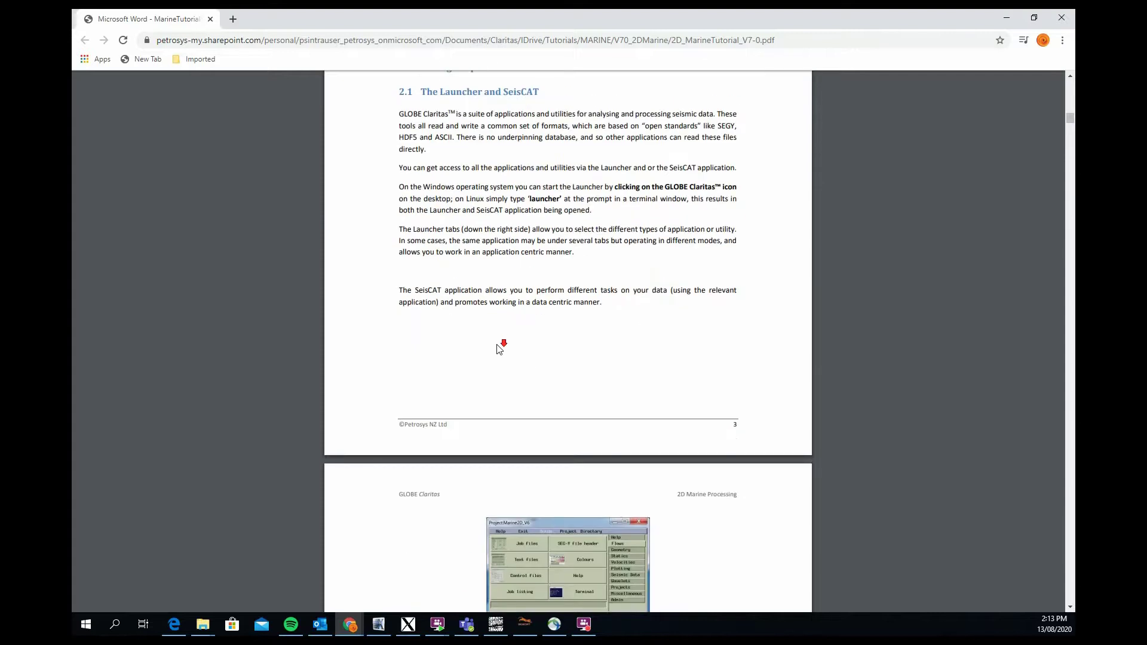
Step: Continue through the acquisition table and Geophysics Comments to the Sort by CHANNEL parameters
{"action": "scroll", "coordinate": [496, 357], "scroll_direction": "down", "scroll_amount": 17}
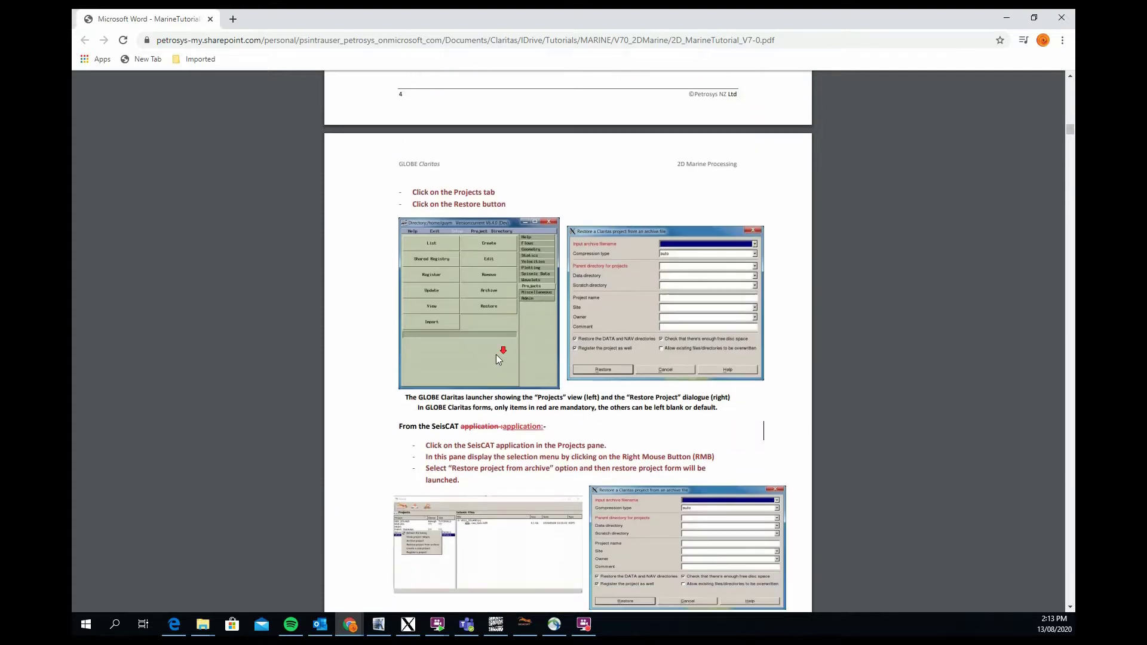
{"action": "scroll", "coordinate": [499, 363], "scroll_direction": "down", "scroll_amount": 5}
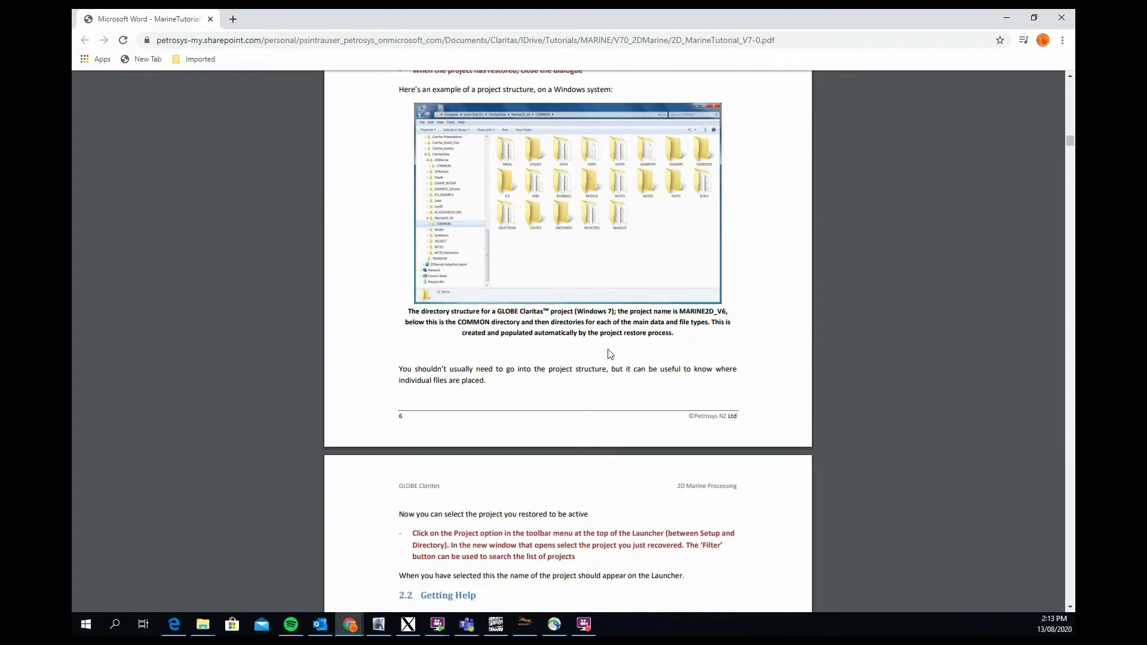
{"action": "scroll", "coordinate": [610, 354], "scroll_direction": "down", "scroll_amount": 12}
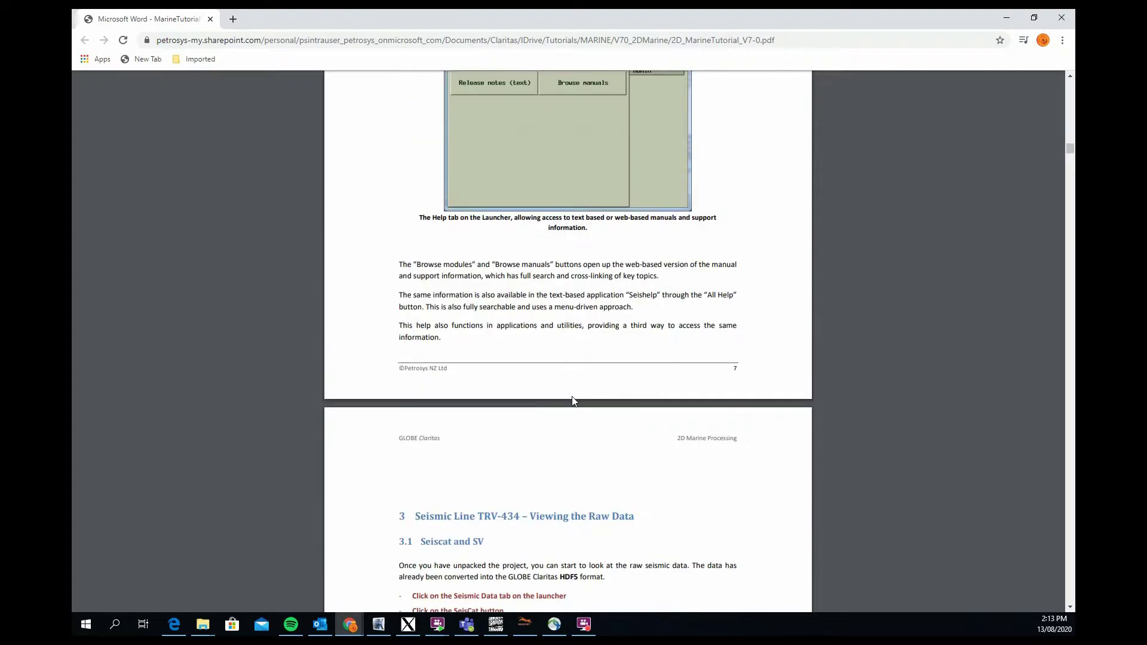
{"action": "scroll", "coordinate": [572, 401], "scroll_direction": "down", "scroll_amount": 12}
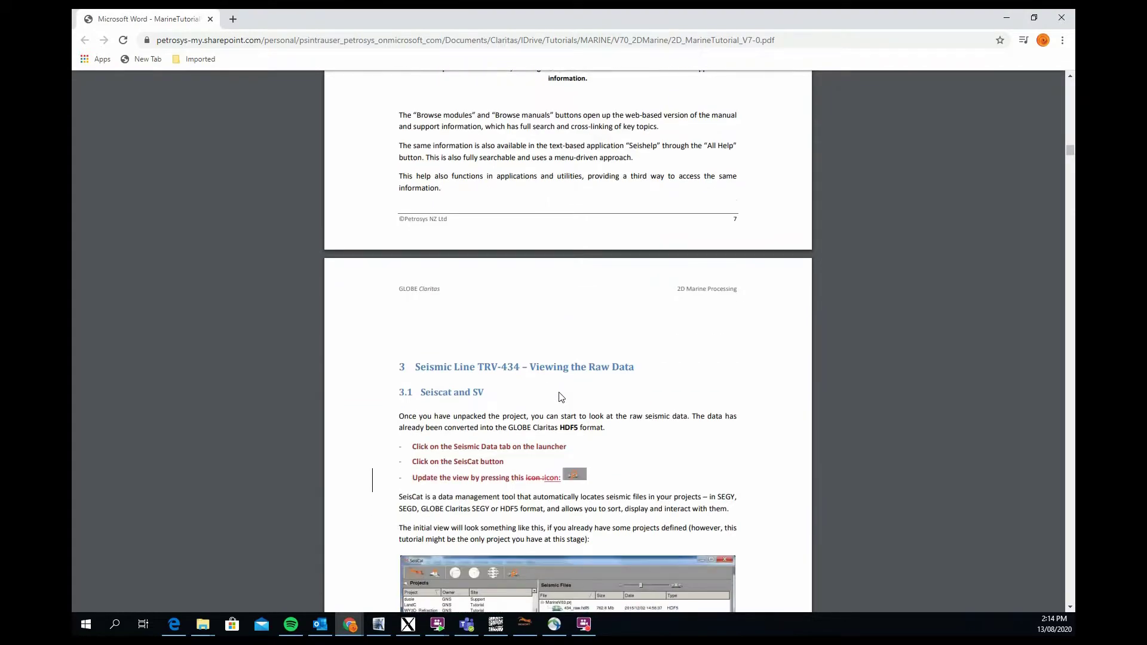
{"action": "scroll", "coordinate": [529, 416], "scroll_direction": "down", "scroll_amount": 7}
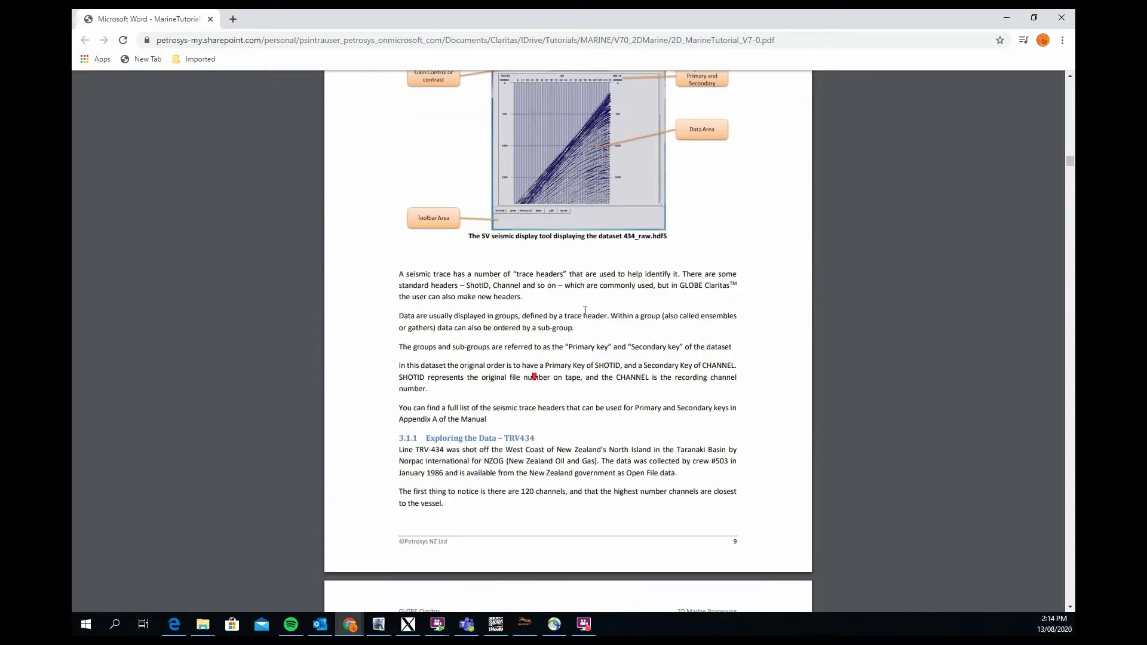
{"action": "scroll", "coordinate": [466, 390], "scroll_direction": "down", "scroll_amount": 6}
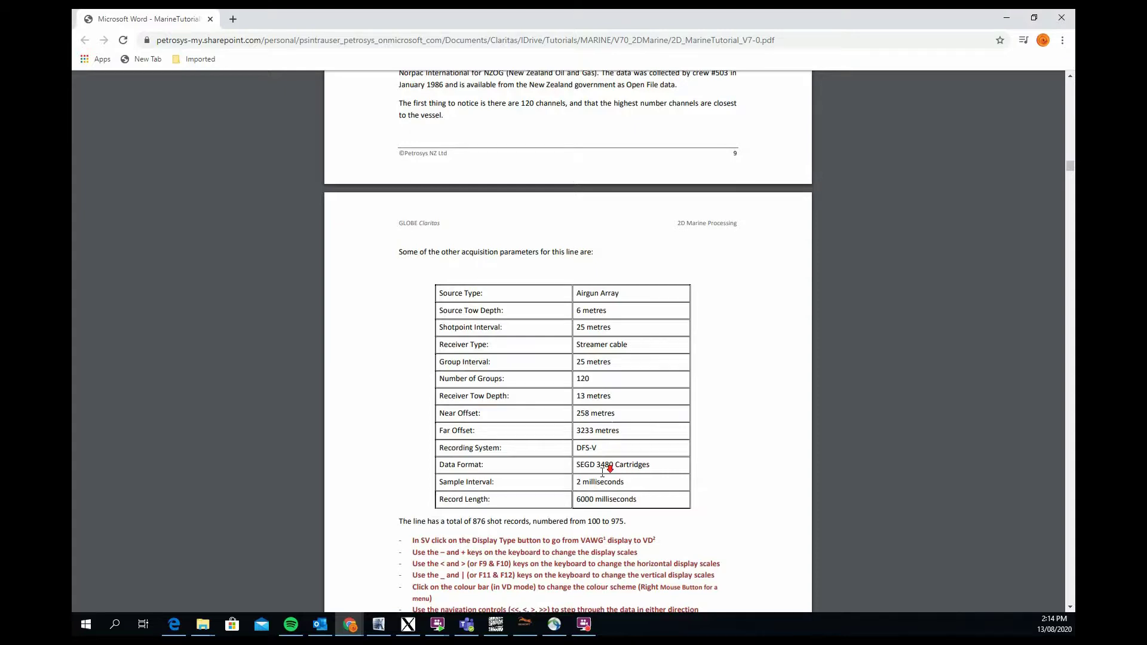
{"action": "scroll", "coordinate": [610, 472], "scroll_direction": "down", "scroll_amount": 6}
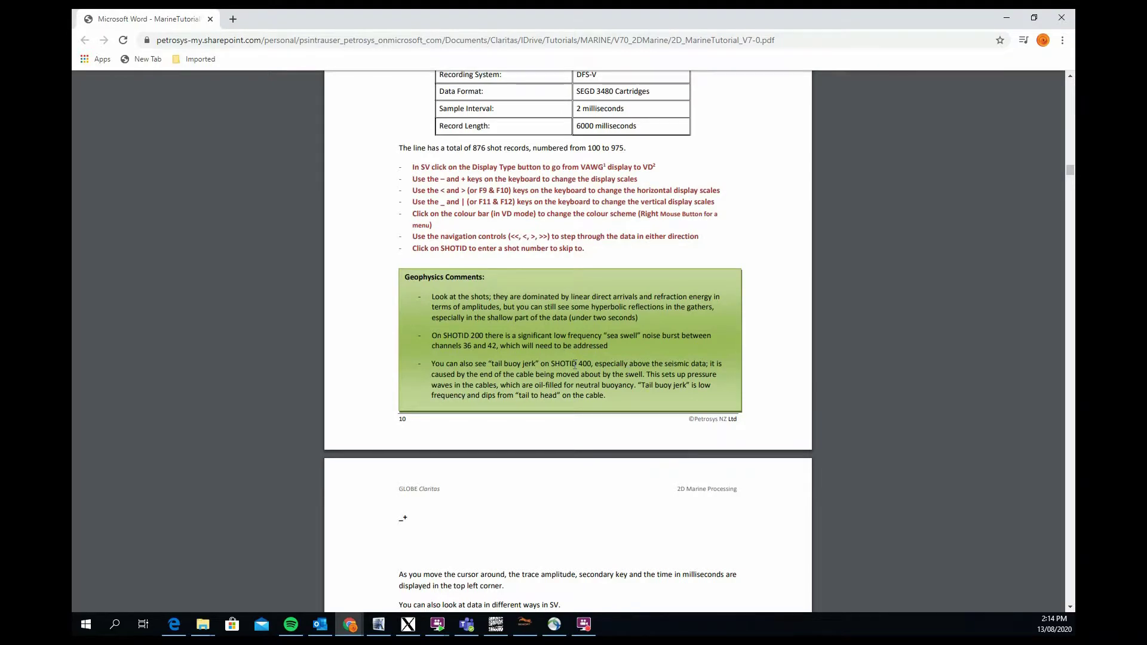
{"action": "scroll", "coordinate": [575, 364], "scroll_direction": "down", "scroll_amount": 1}
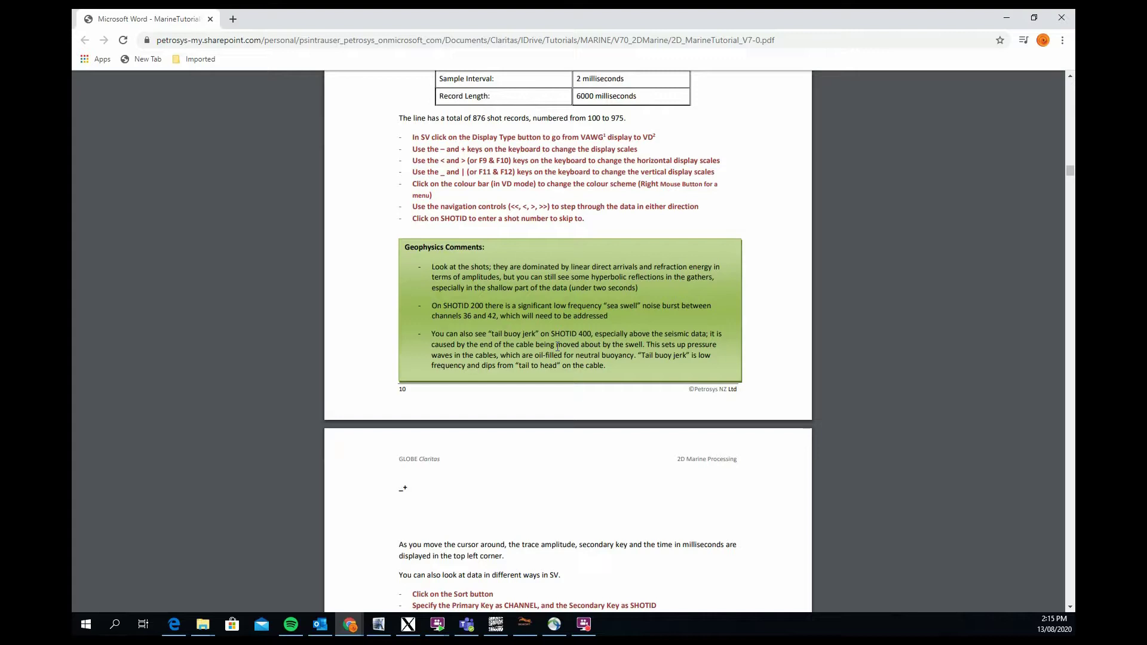
Step: Scroll past the processing-flow and Expert User Tips pages to section 5, Geometry
{"action": "scroll", "coordinate": [526, 344], "scroll_direction": "down", "scroll_amount": 11}
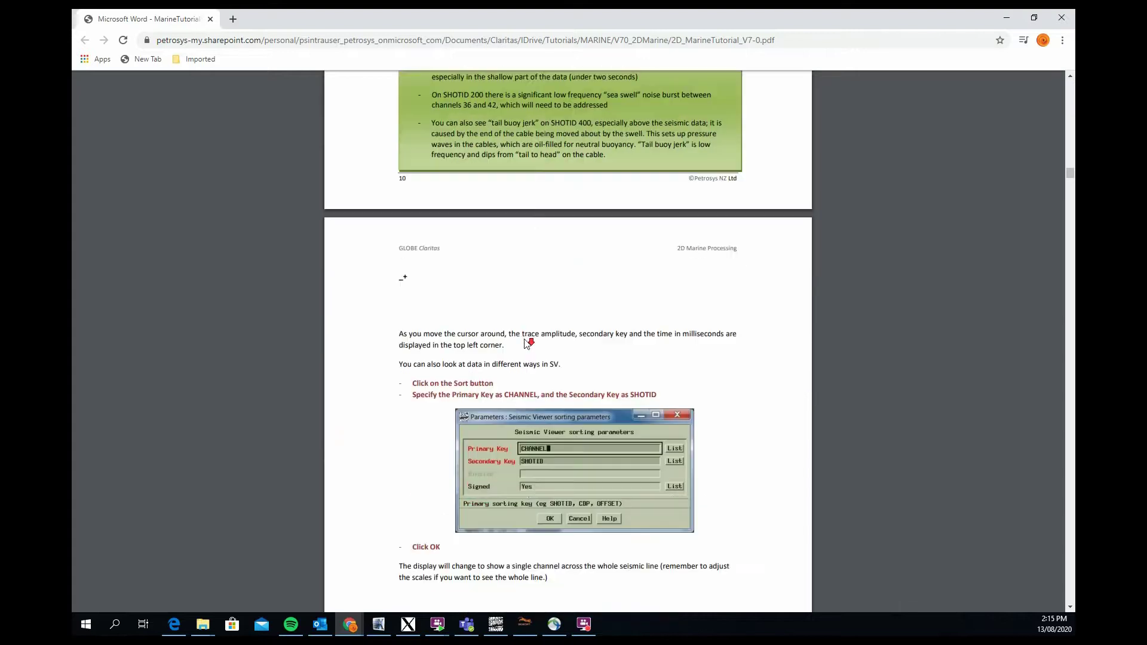
{"action": "scroll", "coordinate": [526, 344], "scroll_direction": "down", "scroll_amount": 15}
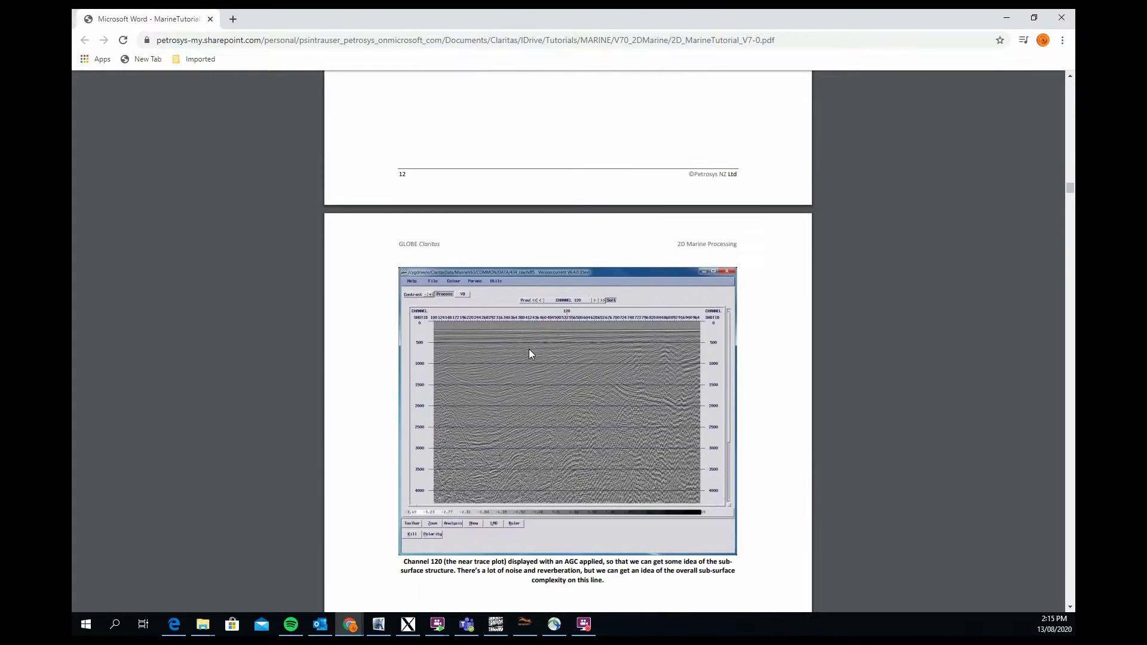
{"action": "scroll", "coordinate": [529, 349], "scroll_direction": "down", "scroll_amount": 7}
{"action": "scroll", "coordinate": [527, 347], "scroll_direction": "down", "scroll_amount": 20}
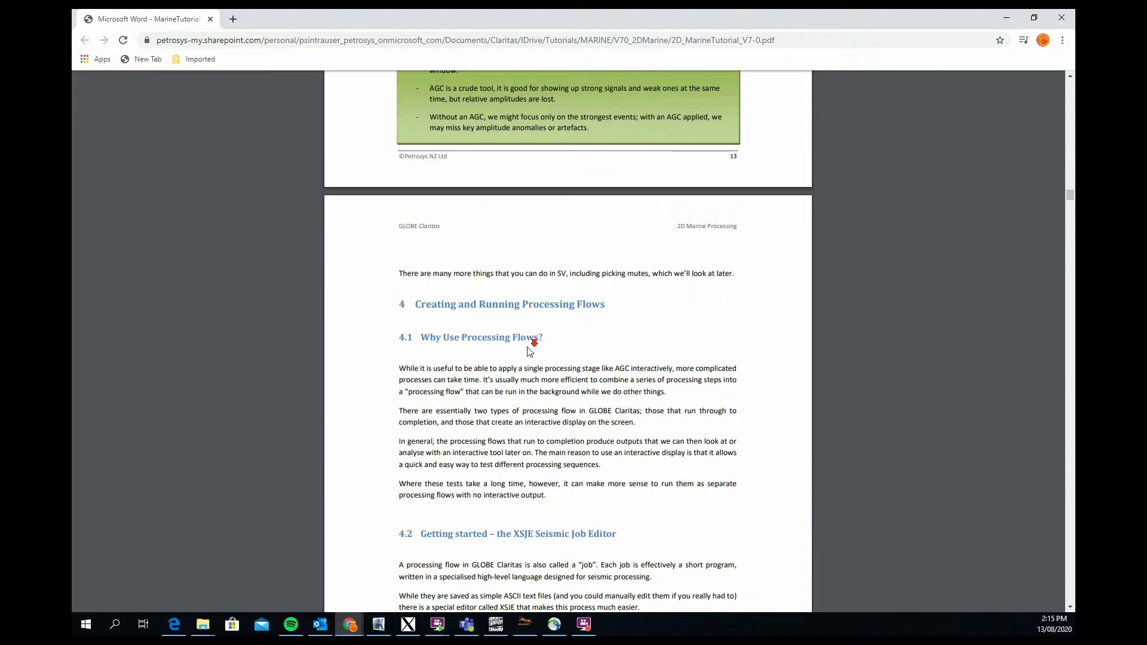
{"action": "scroll", "coordinate": [527, 348], "scroll_direction": "down", "scroll_amount": 20}
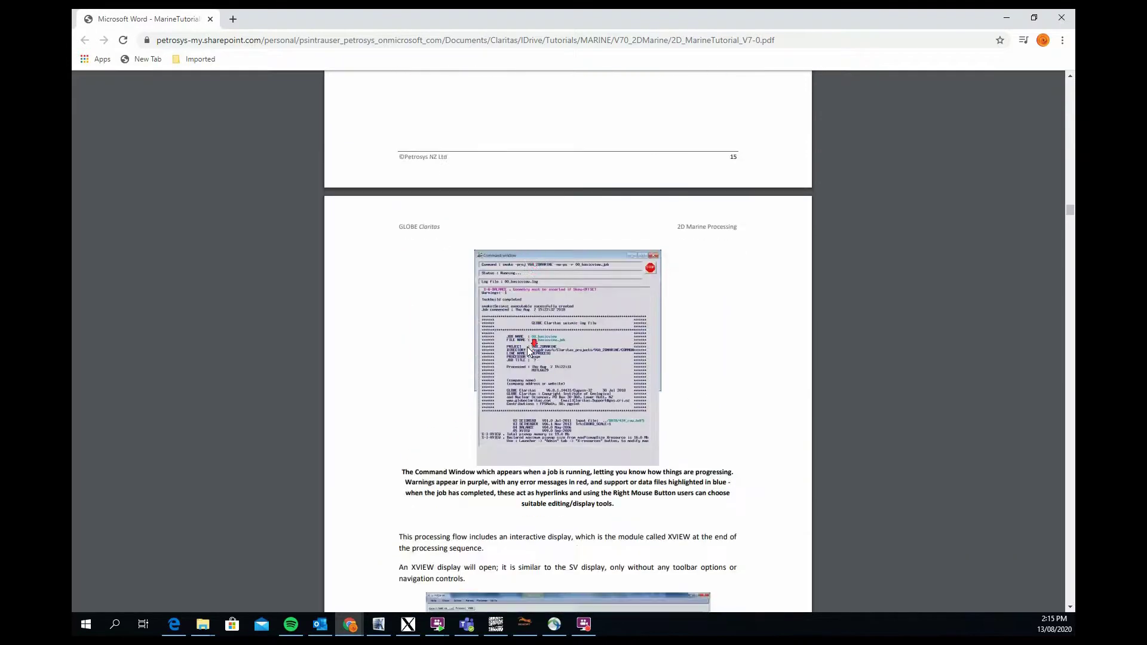
{"action": "scroll", "coordinate": [529, 348], "scroll_direction": "down", "scroll_amount": 20}
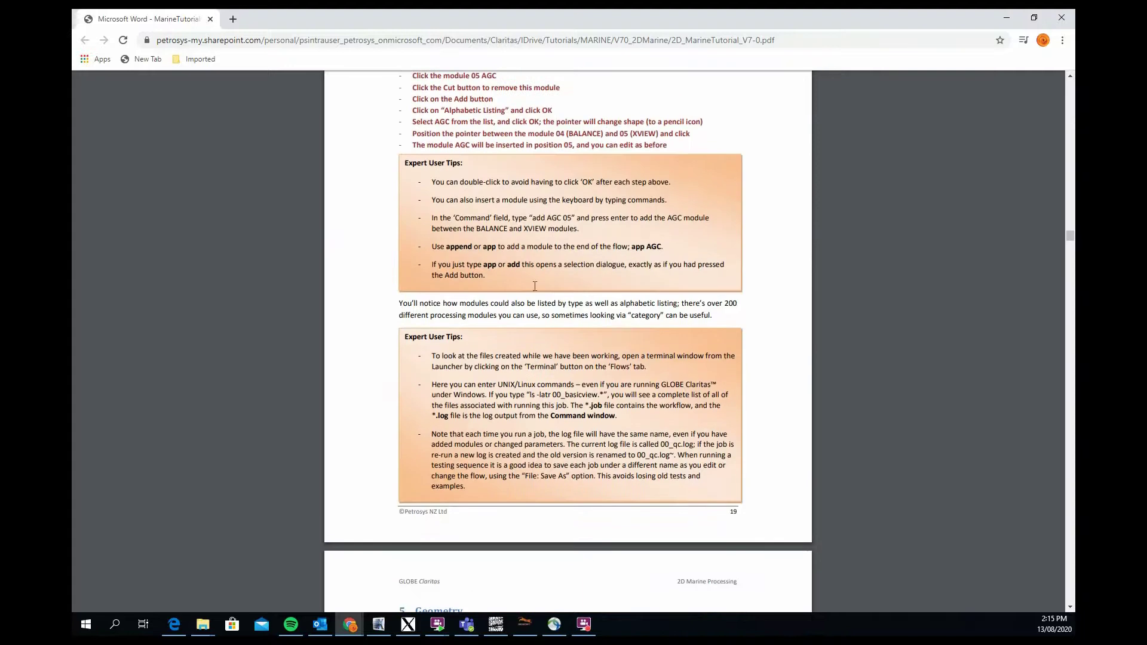
{"action": "scroll", "coordinate": [565, 268], "scroll_direction": "up", "scroll_amount": 1}
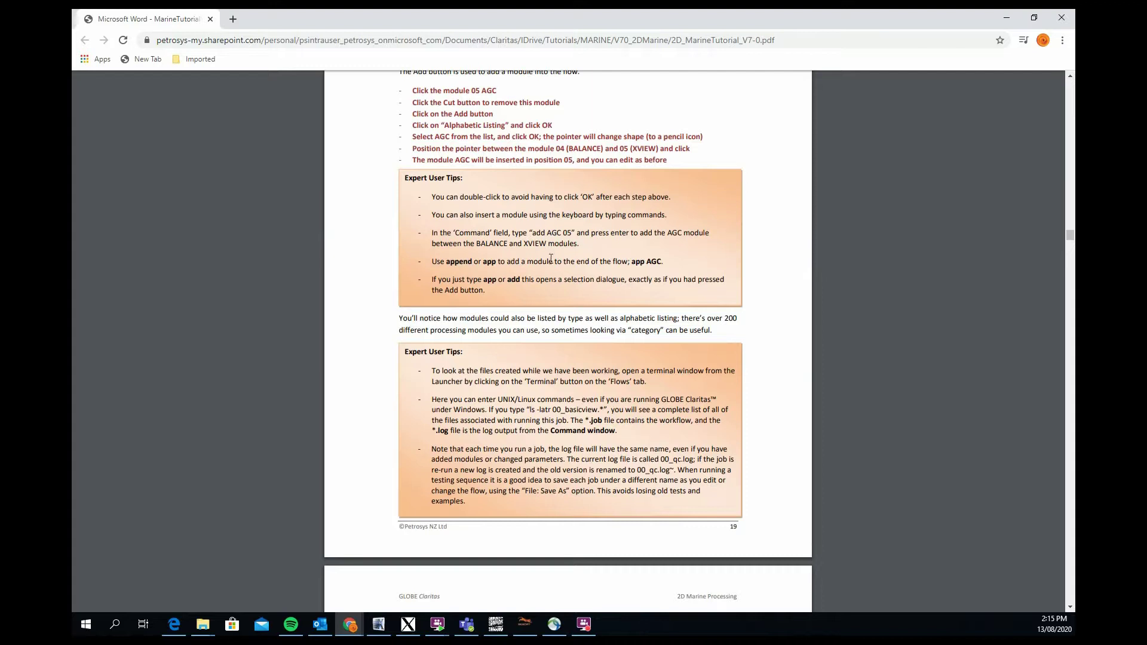
{"action": "scroll", "coordinate": [503, 267], "scroll_direction": "down", "scroll_amount": 4}
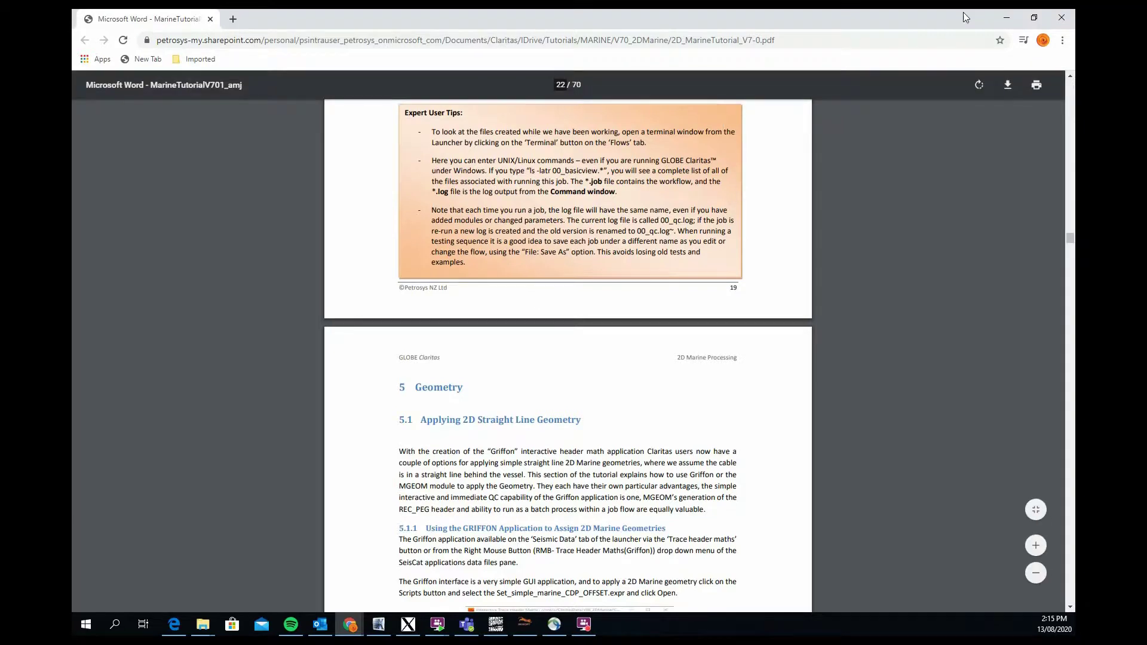
Step: Minimize Chrome and bring up the 2D Land Tutorial PDF in Edge at its cover
{"action": "left_click", "coordinate": [1009, 19]}
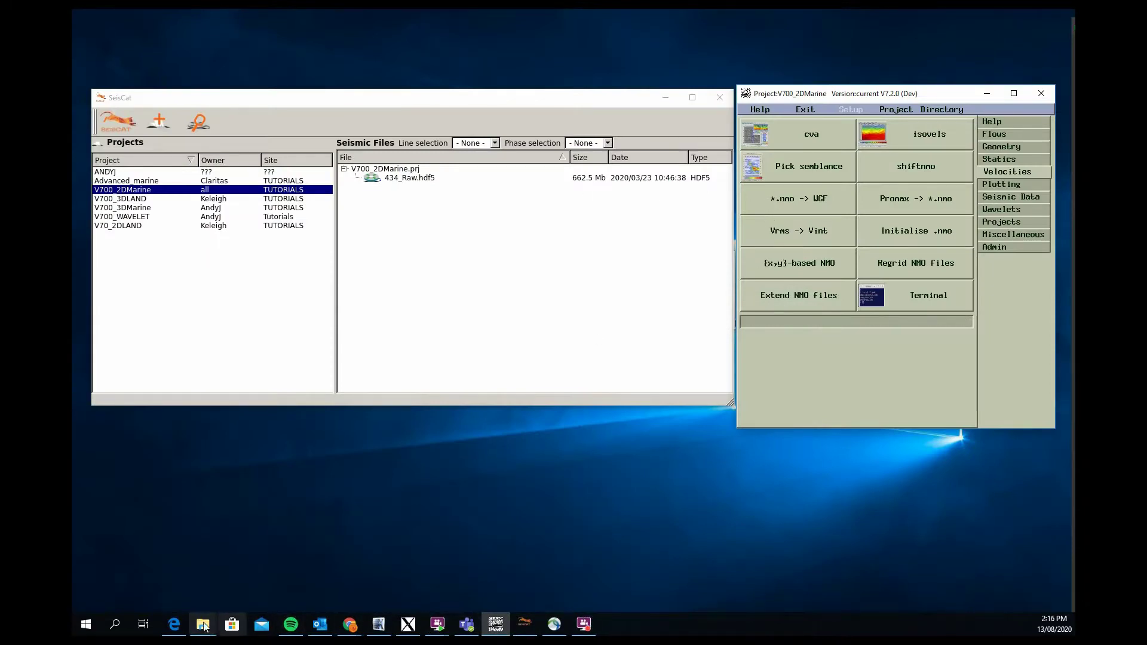
{"action": "left_click", "coordinate": [173, 625]}
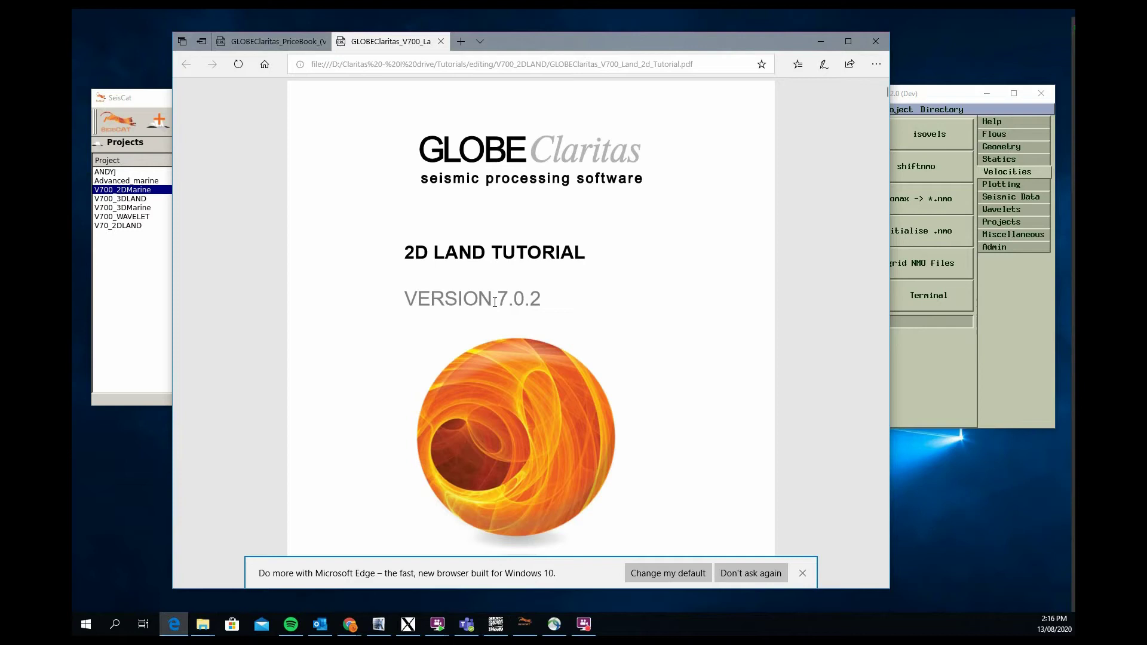
{"action": "scroll", "coordinate": [511, 272], "scroll_direction": "down", "scroll_amount": 5}
{"action": "scroll", "coordinate": [513, 276], "scroll_direction": "down", "scroll_amount": 15}
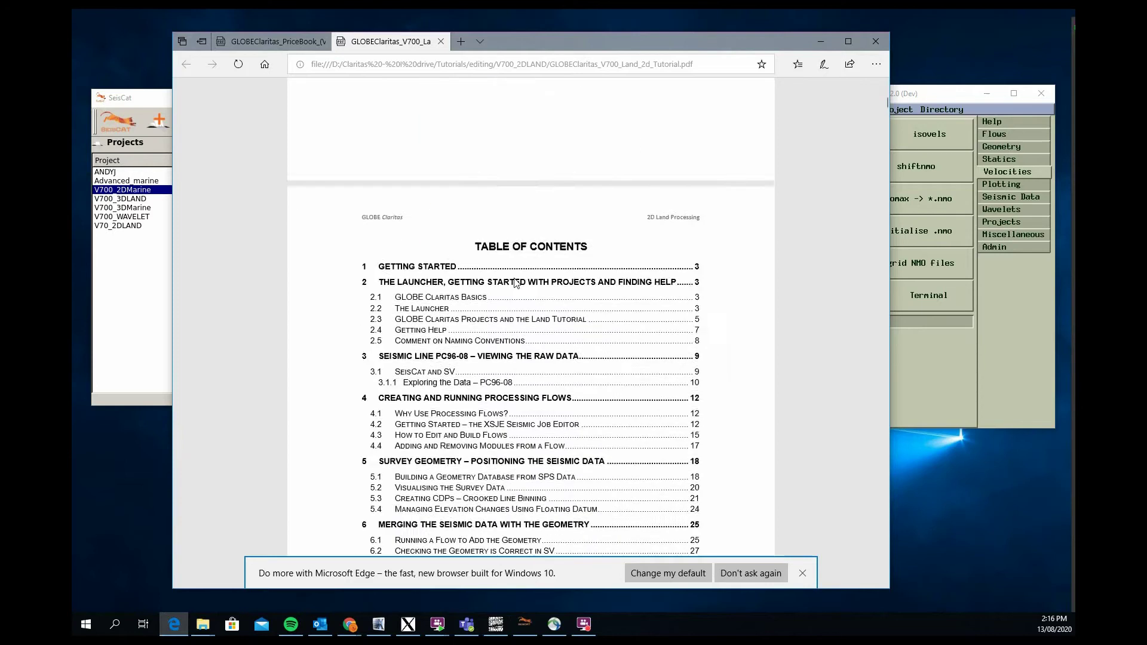
Step: Page past the contents to section 4, Creating and Running Processing Flows
{"action": "scroll", "coordinate": [519, 277], "scroll_direction": "down", "scroll_amount": 15}
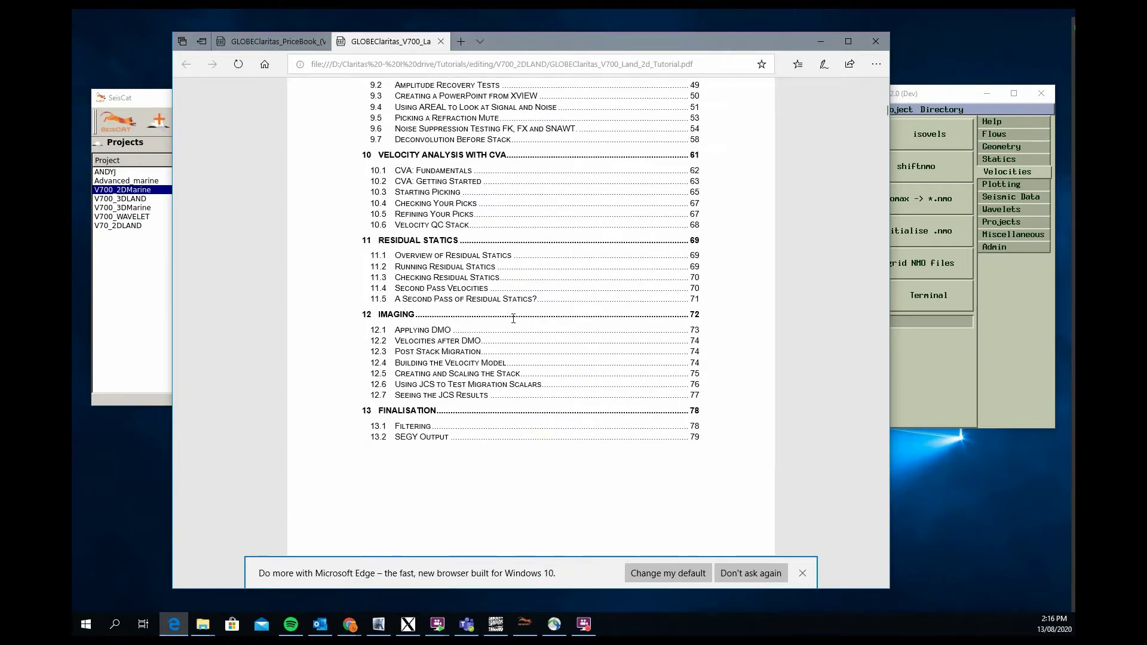
{"action": "scroll", "coordinate": [518, 321], "scroll_direction": "down", "scroll_amount": 15}
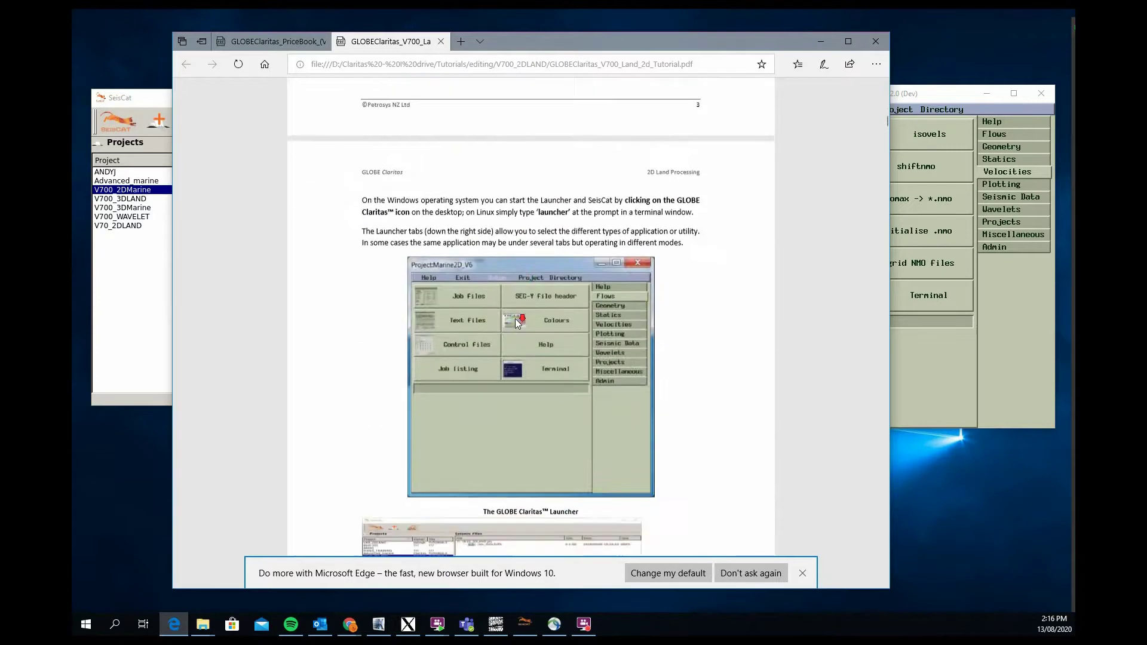
{"action": "scroll", "coordinate": [514, 322], "scroll_direction": "down", "scroll_amount": 15}
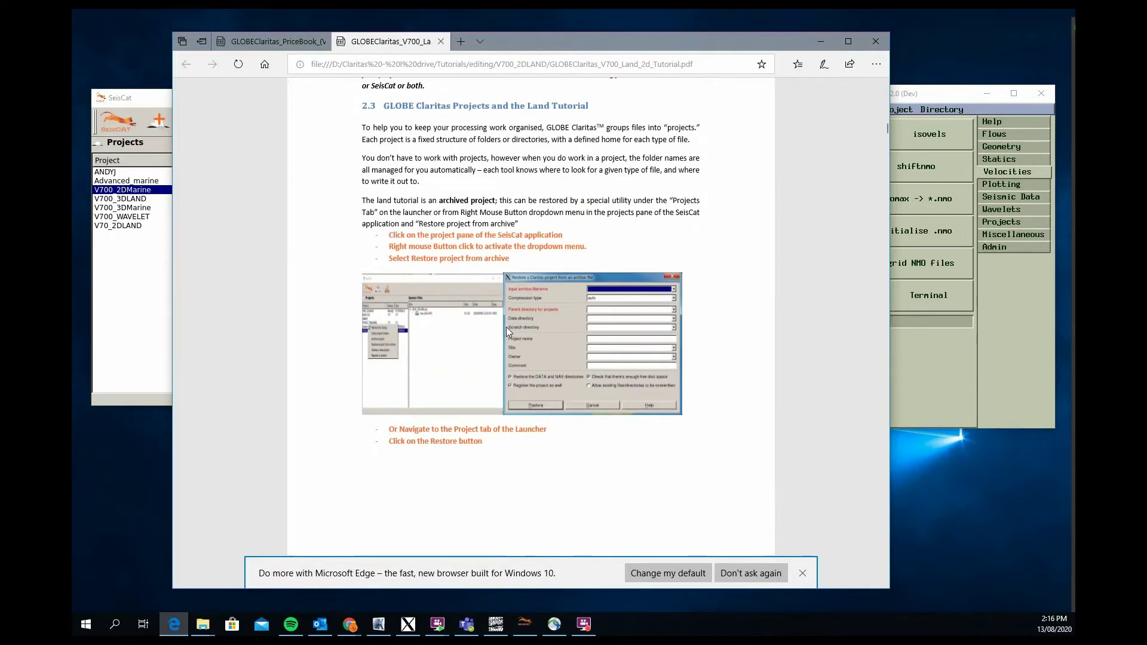
{"action": "scroll", "coordinate": [505, 328], "scroll_direction": "down", "scroll_amount": 15}
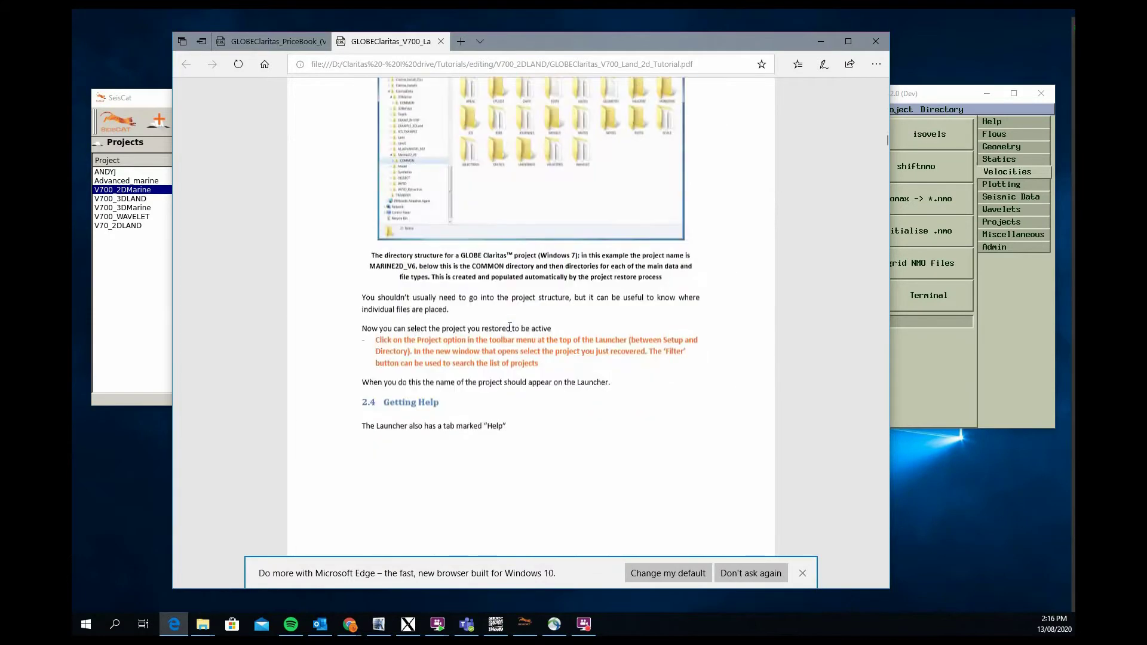
{"action": "scroll", "coordinate": [515, 328], "scroll_direction": "down", "scroll_amount": 15}
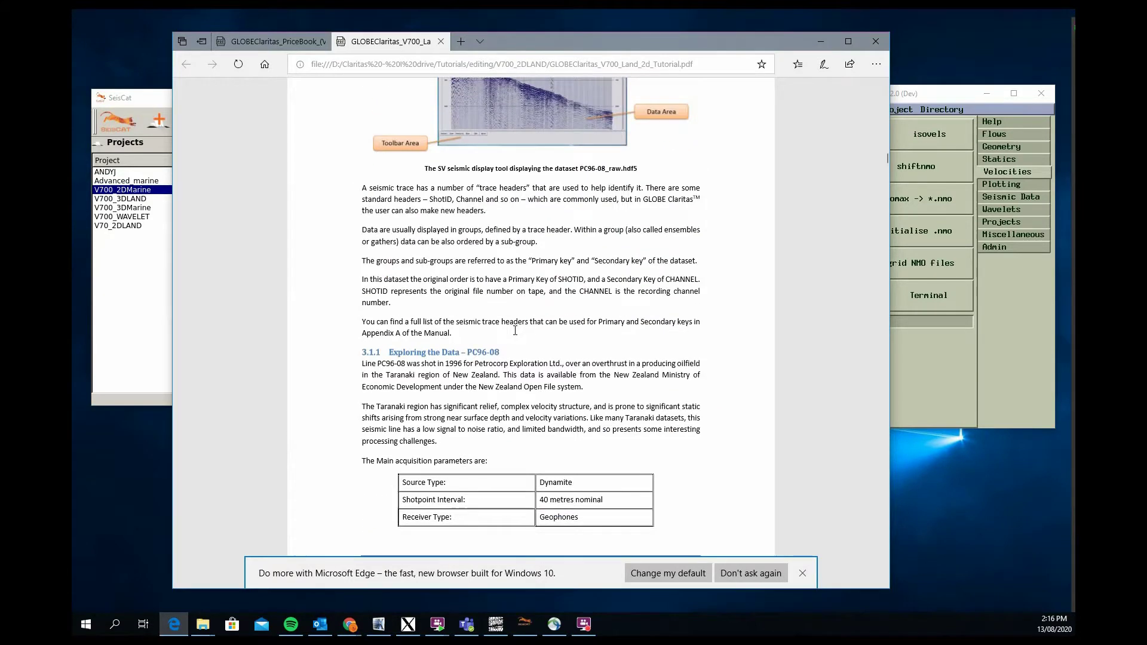
{"action": "scroll", "coordinate": [513, 337], "scroll_direction": "down", "scroll_amount": 5}
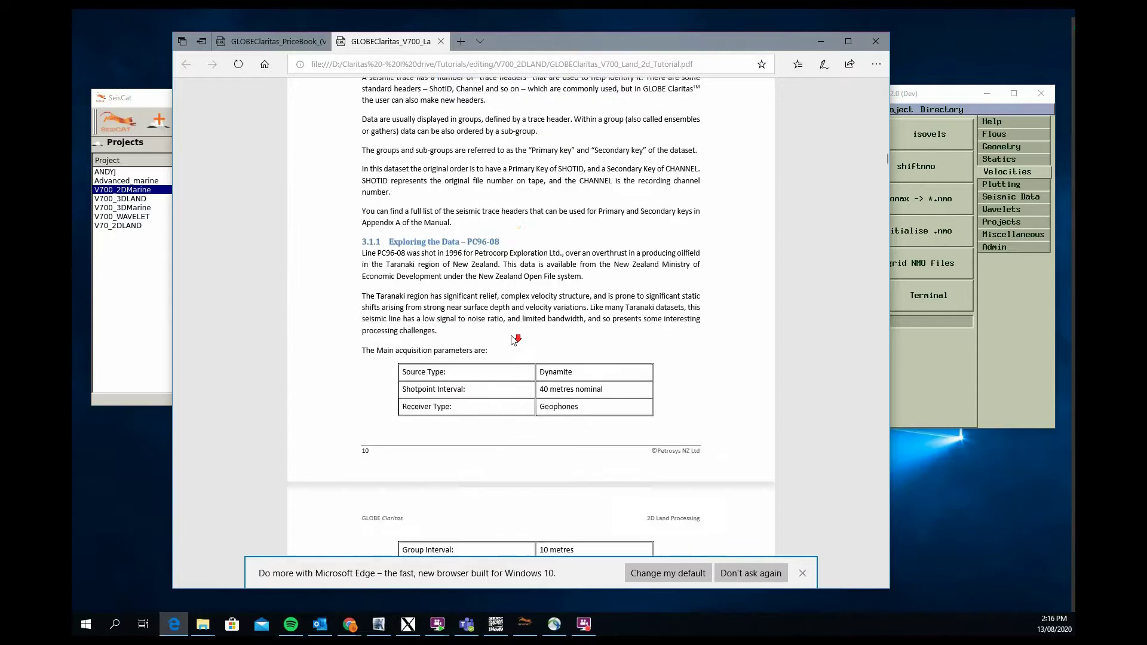
{"action": "scroll", "coordinate": [511, 338], "scroll_direction": "up", "scroll_amount": 1}
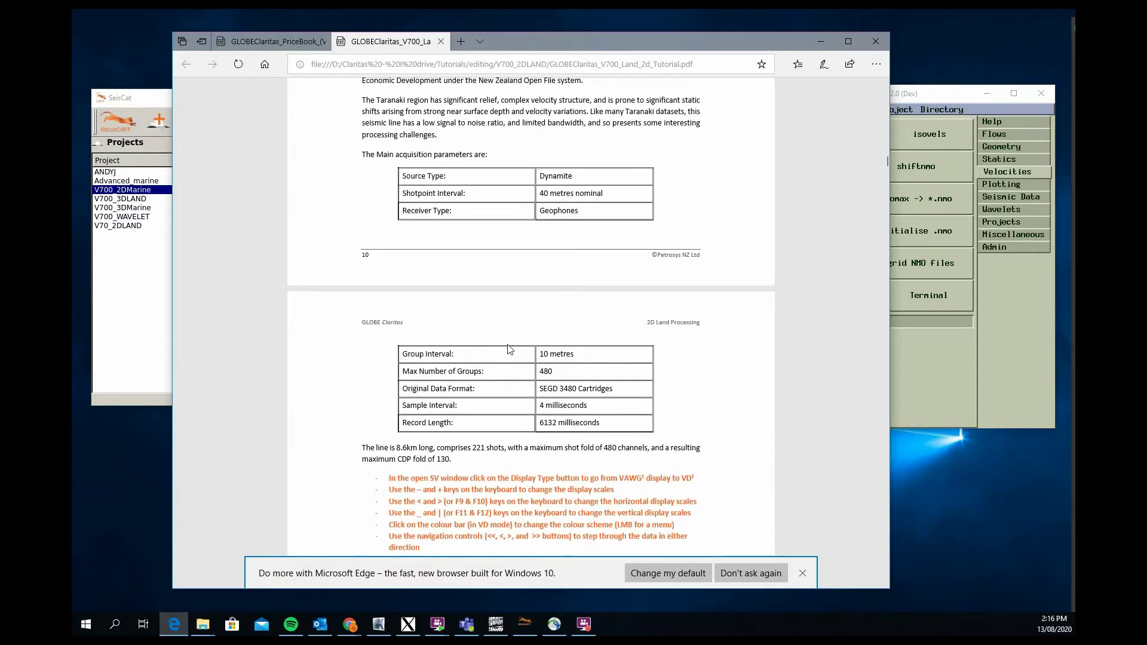
{"action": "scroll", "coordinate": [510, 350], "scroll_direction": "up", "scroll_amount": 1}
Step: Scroll the Land 2D tutorial on from page 20 toward the floating datum steps
{"action": "scroll", "coordinate": [511, 345], "scroll_direction": "down", "scroll_amount": 15}
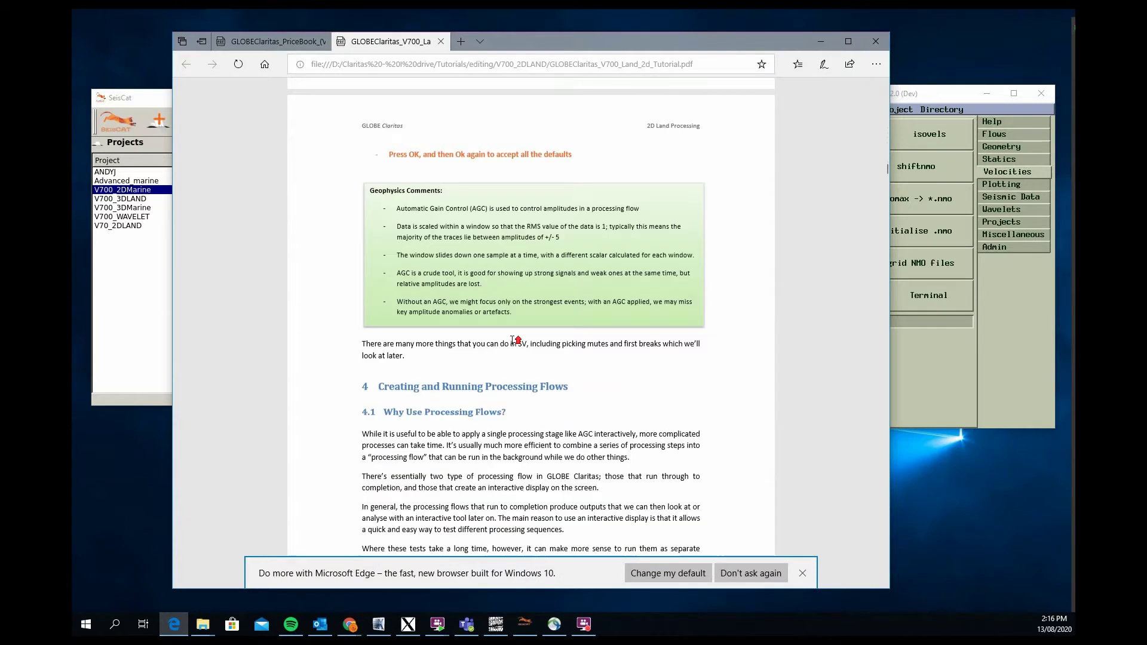
{"action": "scroll", "coordinate": [514, 341], "scroll_direction": "down", "scroll_amount": 20}
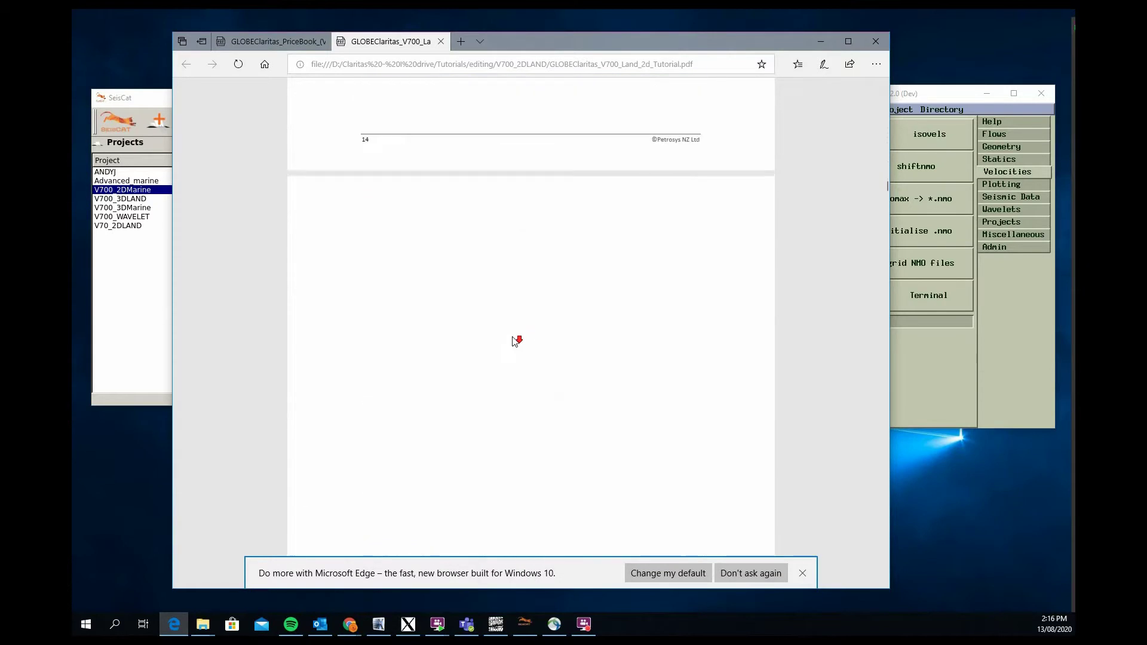
{"action": "scroll", "coordinate": [517, 340], "scroll_direction": "down", "scroll_amount": 20}
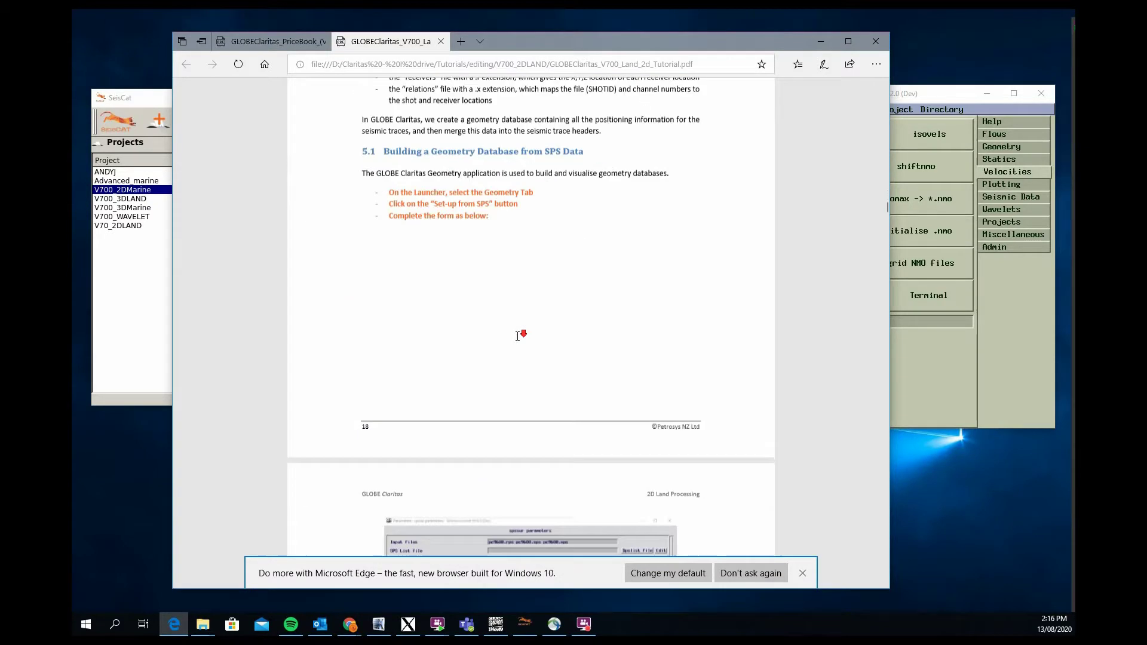
{"action": "scroll", "coordinate": [516, 337], "scroll_direction": "down", "scroll_amount": 20}
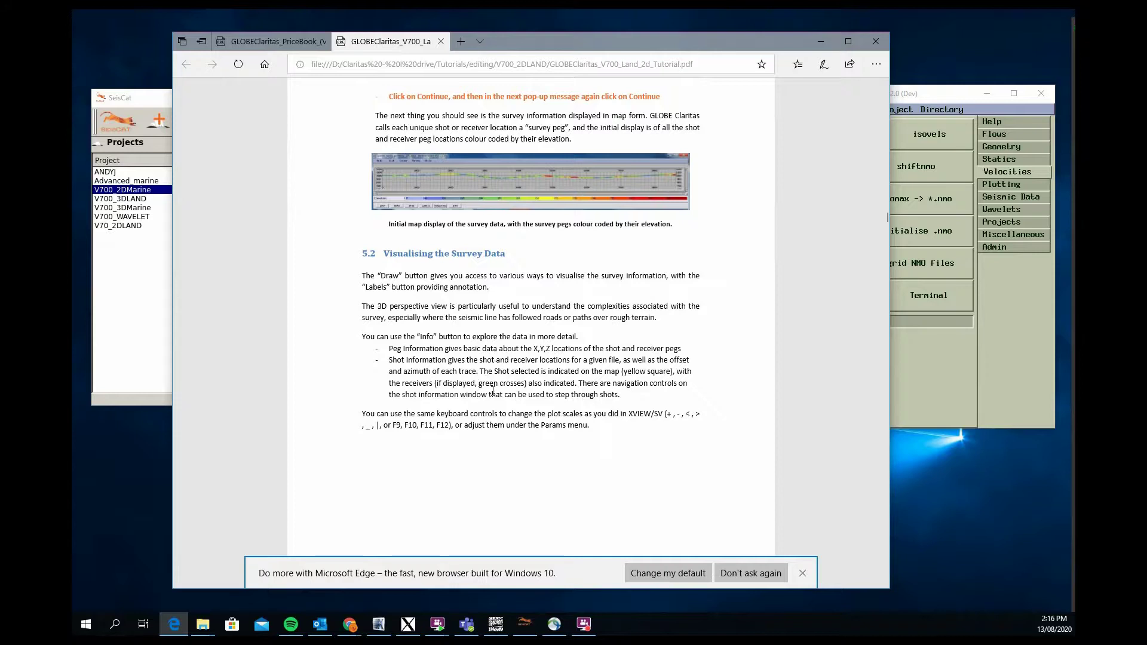
{"action": "scroll", "coordinate": [493, 392], "scroll_direction": "down", "scroll_amount": 4}
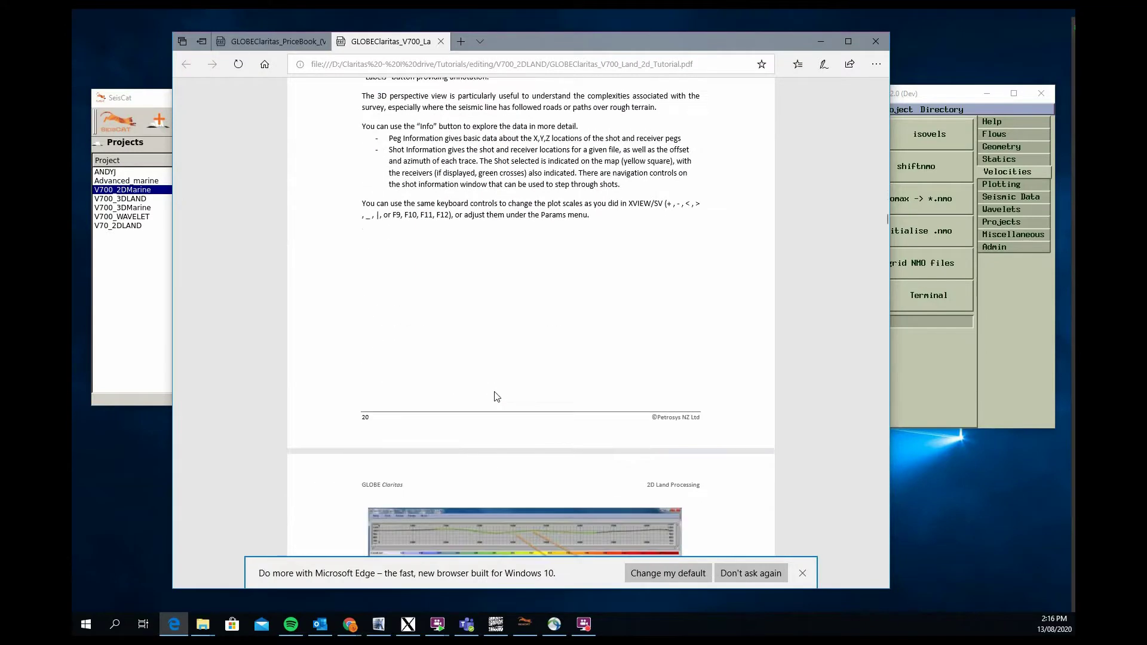
{"action": "scroll", "coordinate": [495, 396], "scroll_direction": "down", "scroll_amount": 2}
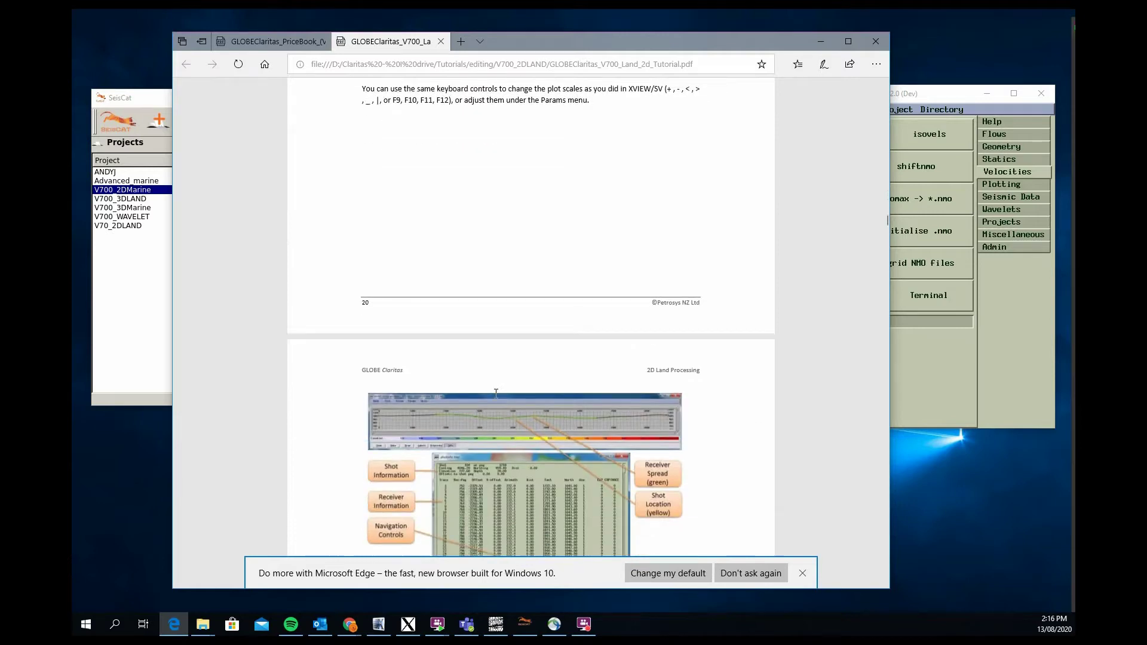
{"action": "scroll", "coordinate": [492, 396], "scroll_direction": "up", "scroll_amount": 1}
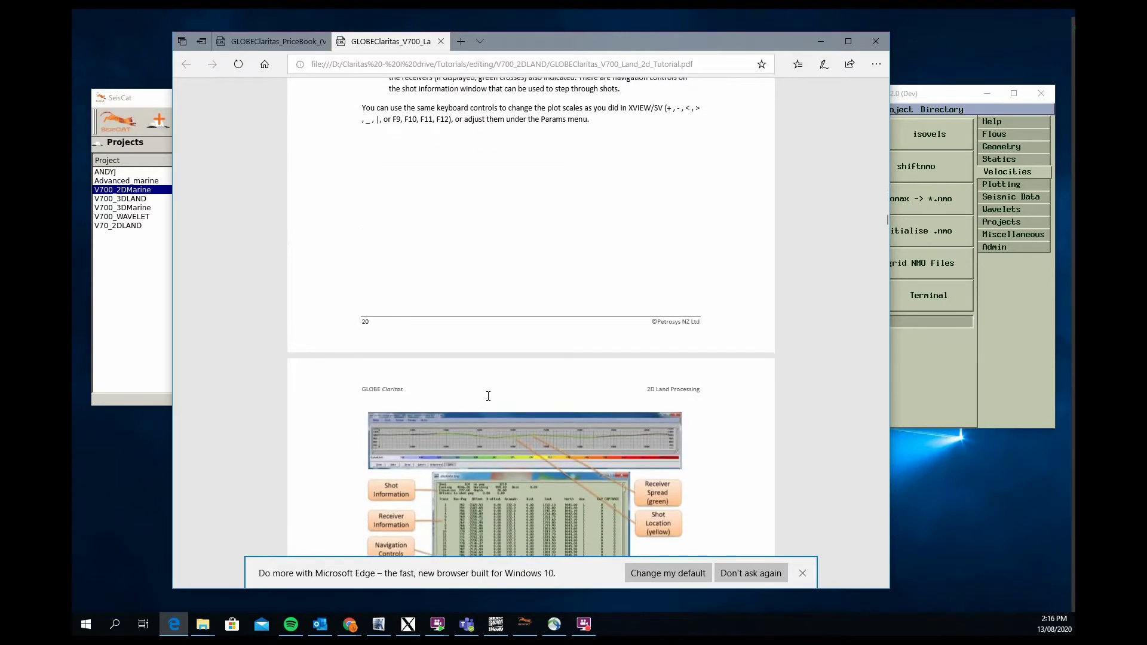
Step: Continue to page 25's Managing Elevation Changes and section 6 on merging seismic with geometry
{"action": "scroll", "coordinate": [488, 396], "scroll_direction": "down", "scroll_amount": 12}
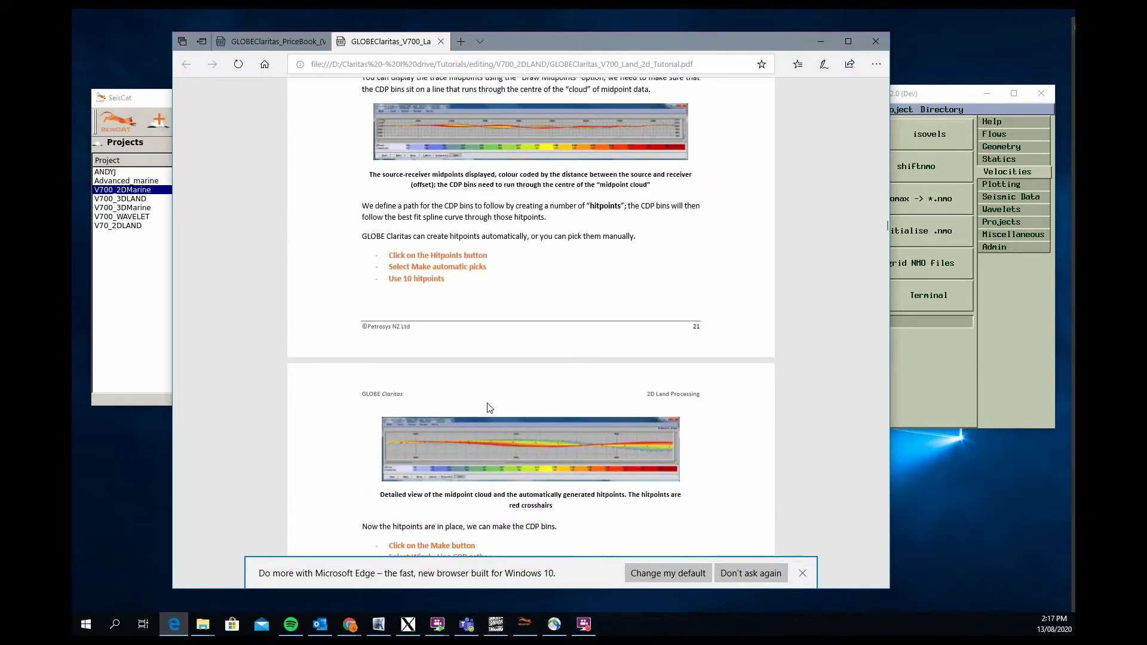
{"action": "scroll", "coordinate": [485, 410], "scroll_direction": "down", "scroll_amount": 6}
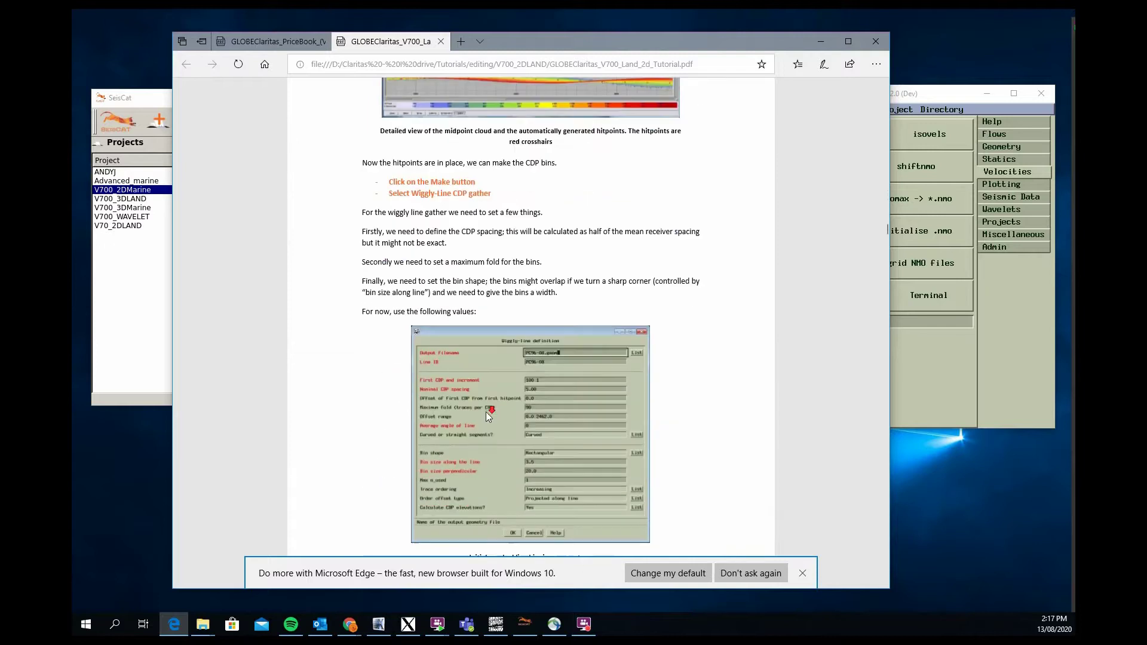
{"action": "scroll", "coordinate": [485, 410], "scroll_direction": "down", "scroll_amount": 13}
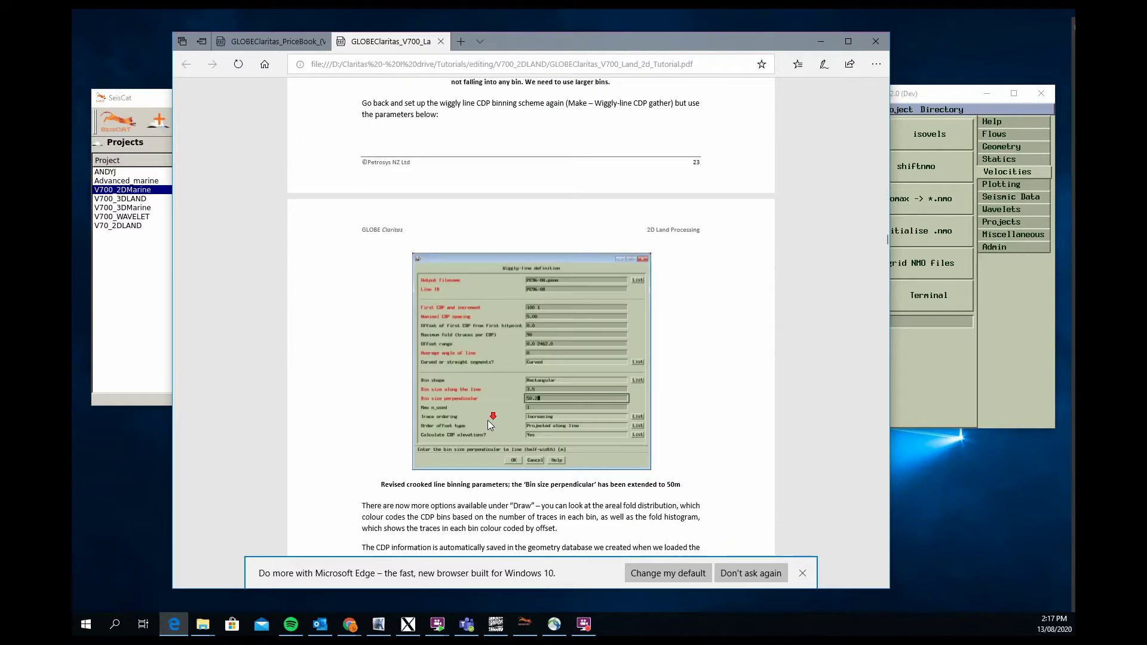
{"action": "scroll", "coordinate": [490, 424], "scroll_direction": "down", "scroll_amount": 3}
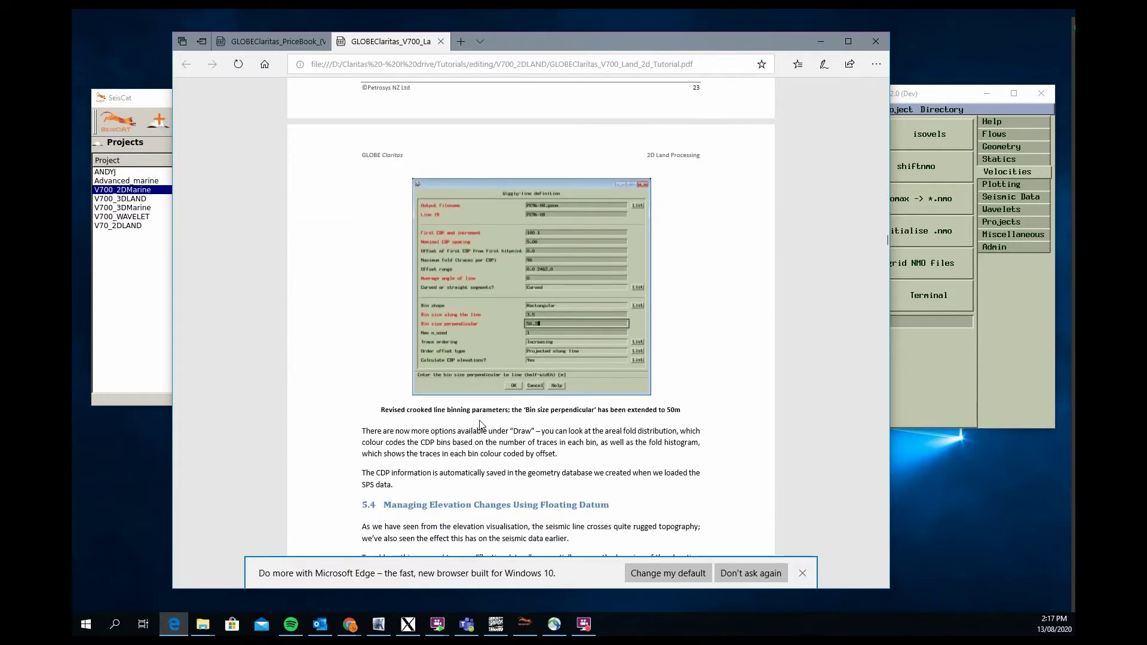
{"action": "scroll", "coordinate": [479, 424], "scroll_direction": "down", "scroll_amount": 1}
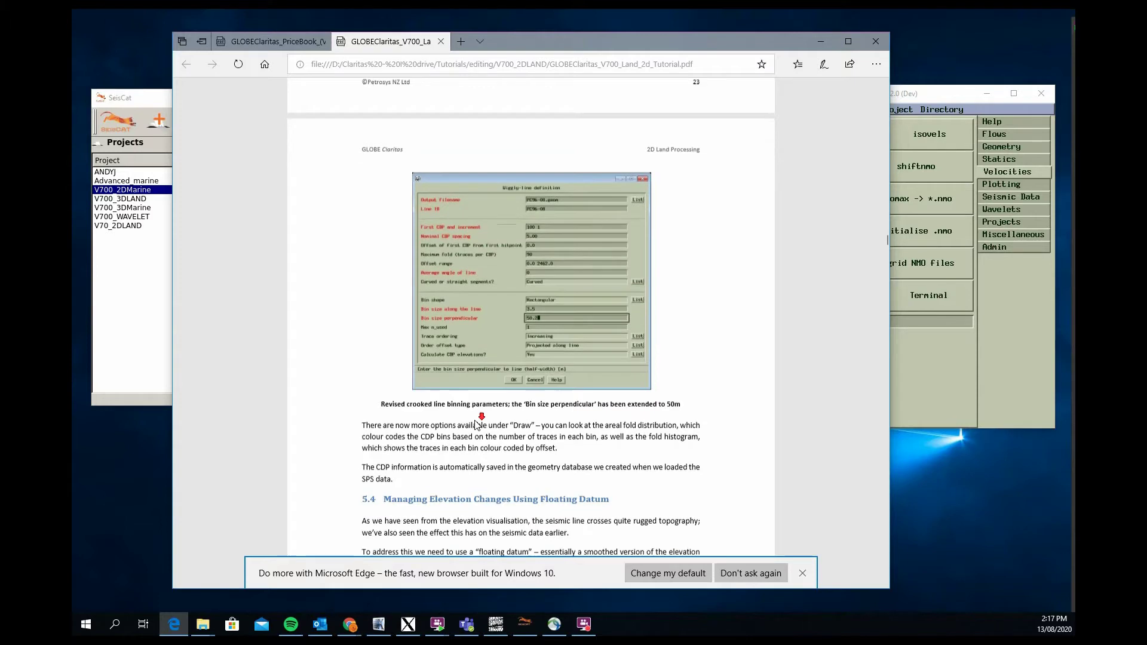
{"action": "scroll", "coordinate": [478, 425], "scroll_direction": "down", "scroll_amount": 5}
{"action": "scroll", "coordinate": [487, 418], "scroll_direction": "up", "scroll_amount": 2}
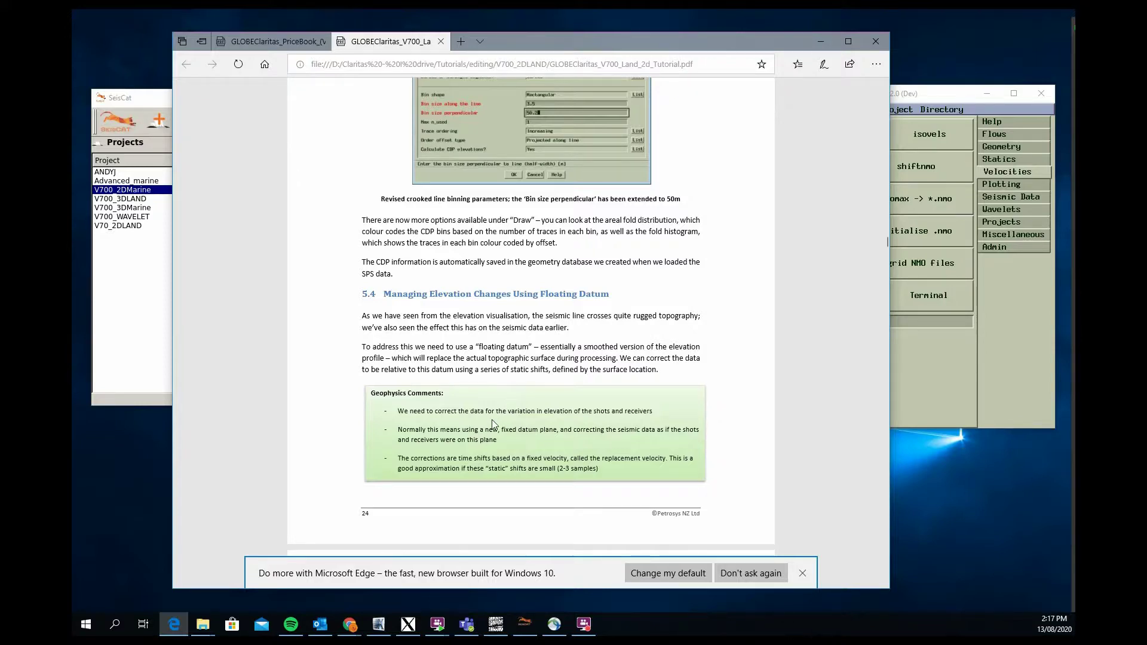
{"action": "scroll", "coordinate": [526, 398], "scroll_direction": "down", "scroll_amount": 6}
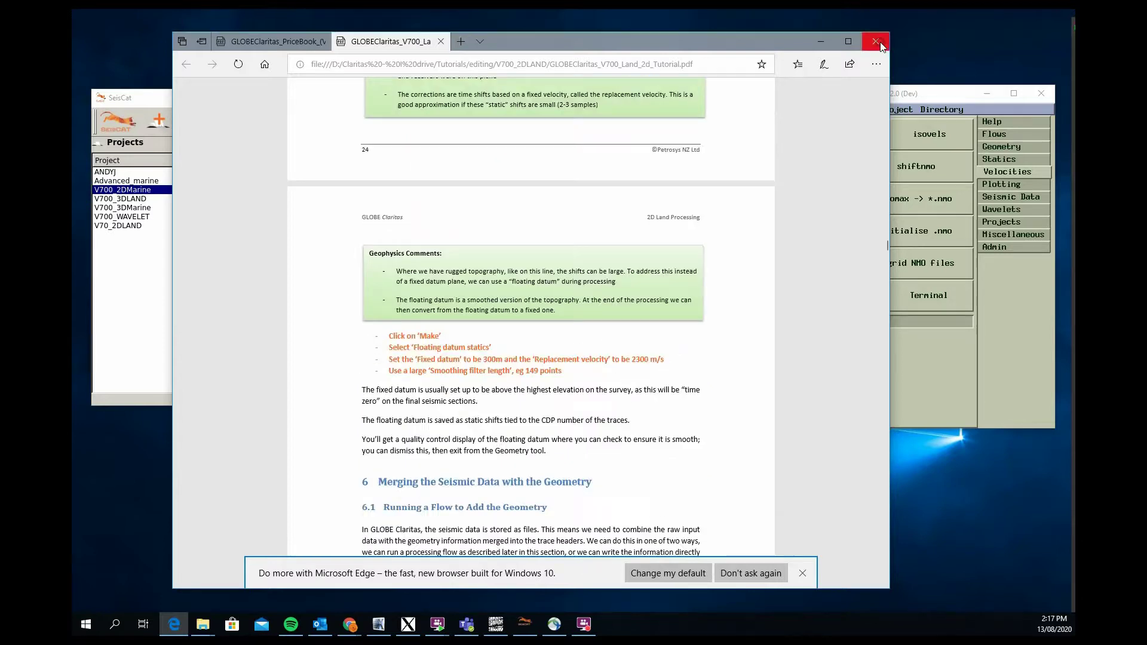
Step: Close all Edge tutorial tabs, then list the V70_2DLAND and V700_3DLAND files in SeisCat
{"action": "left_click", "coordinate": [876, 41]}
{"action": "left_click", "coordinate": [514, 344]}
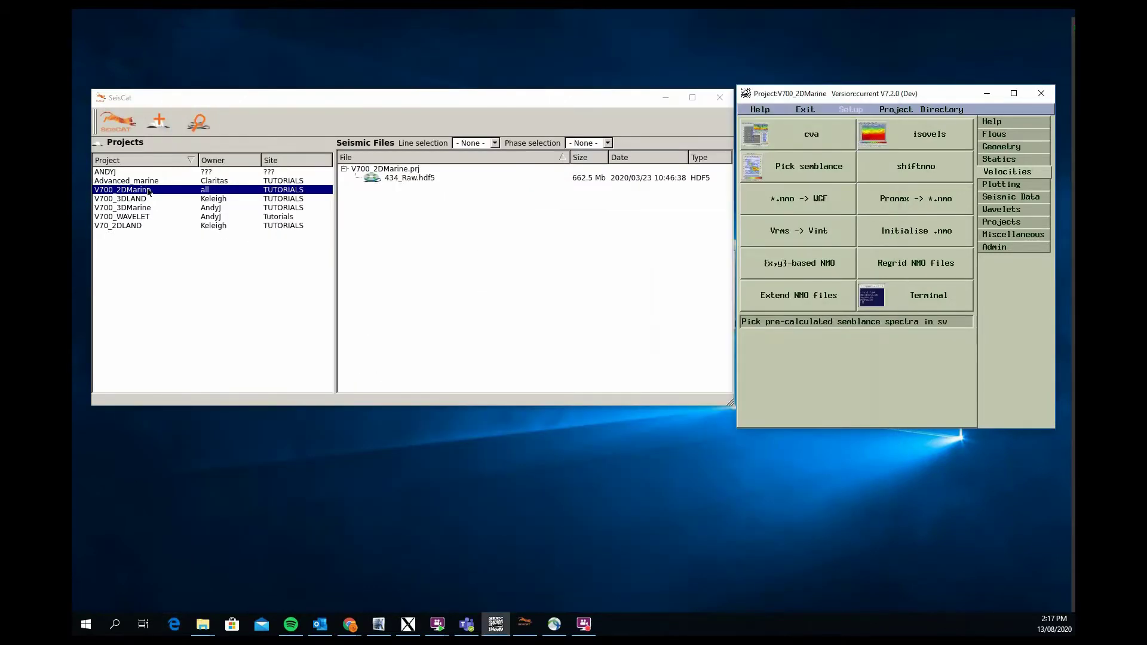
{"action": "left_click", "coordinate": [140, 225]}
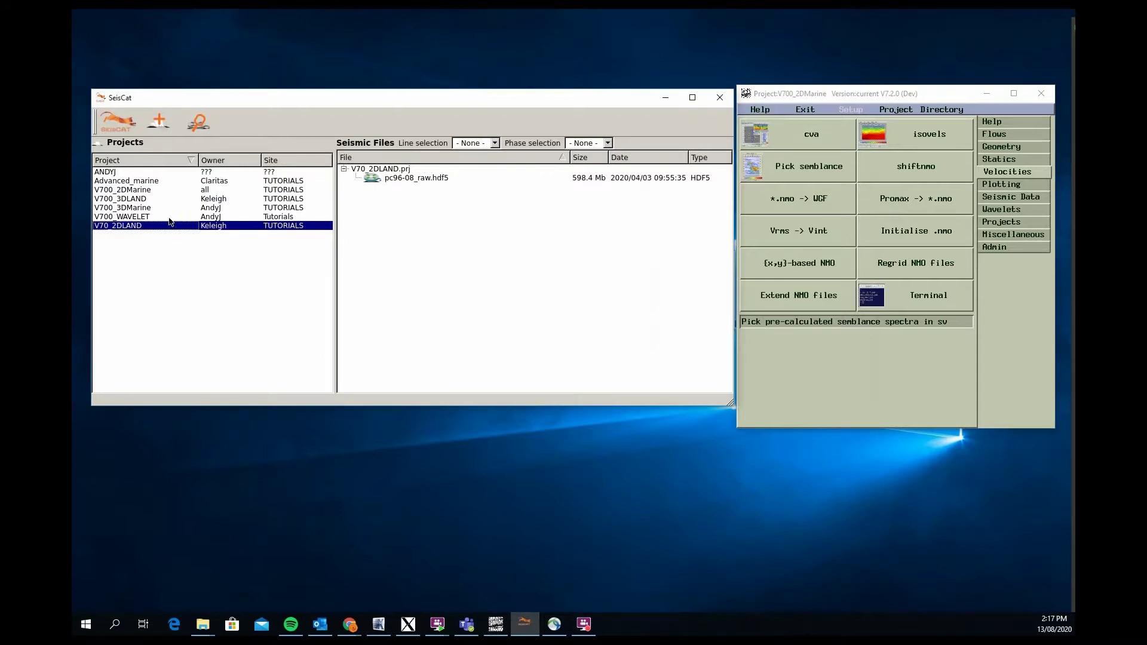
{"action": "left_click", "coordinate": [133, 199]}
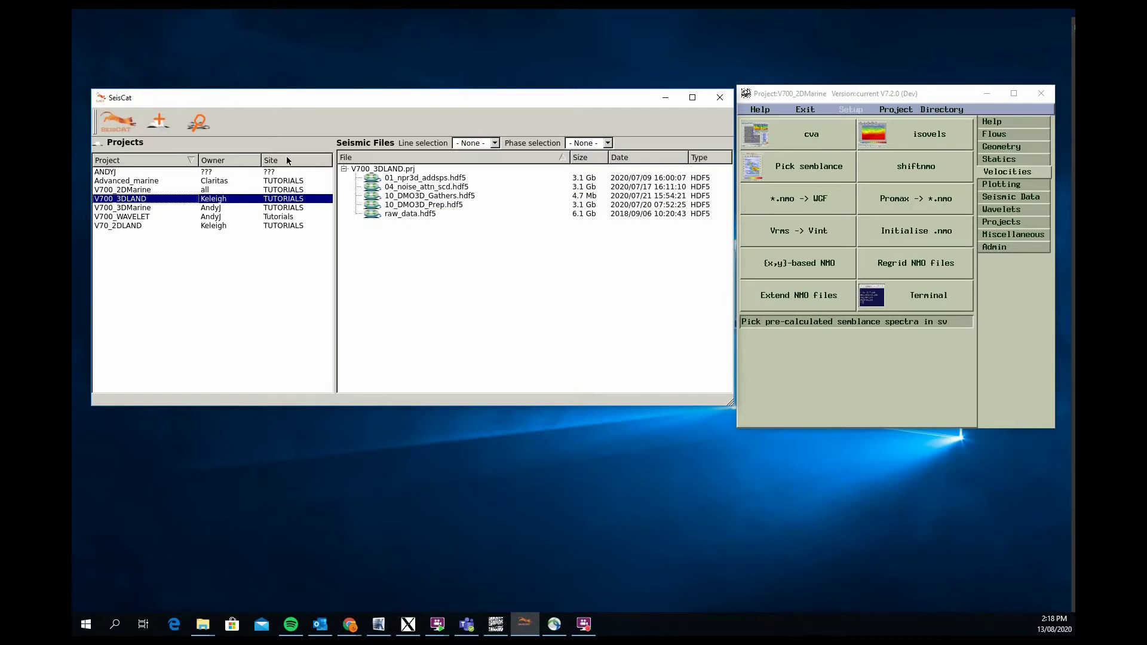
Step: Show the V700_3DMarine project's SEGD_01 to SEGD_06 shot files in SeisCat
{"action": "left_click", "coordinate": [157, 207]}
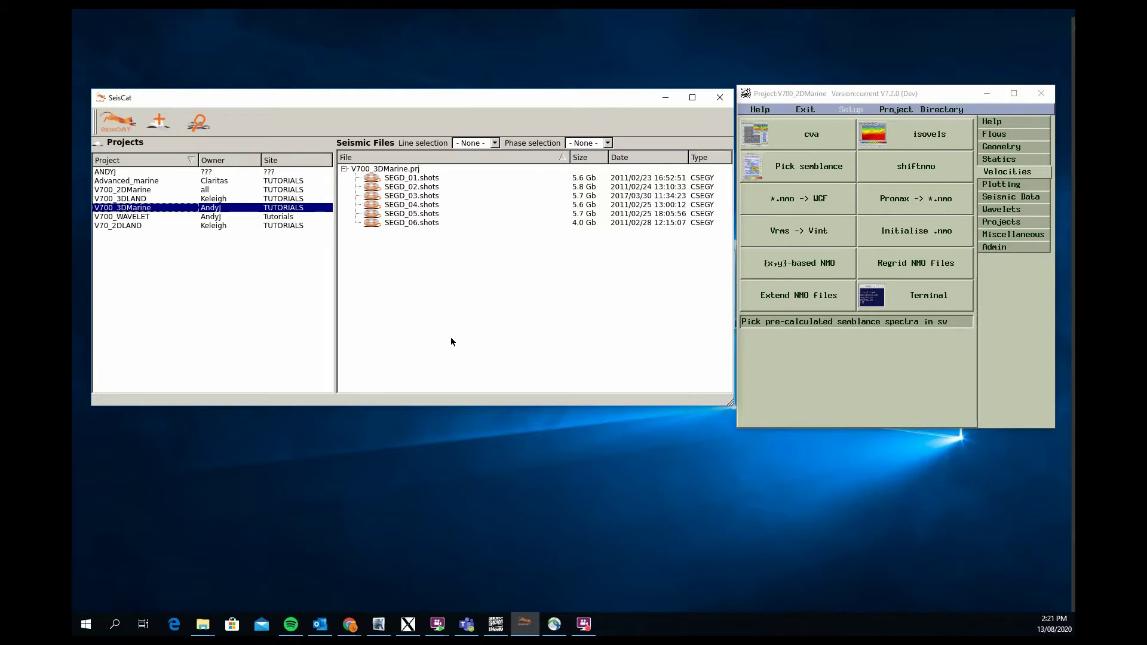
Step: Switch to the Advanced_marine project and show its processing flow tools
{"action": "left_click", "coordinate": [154, 181]}
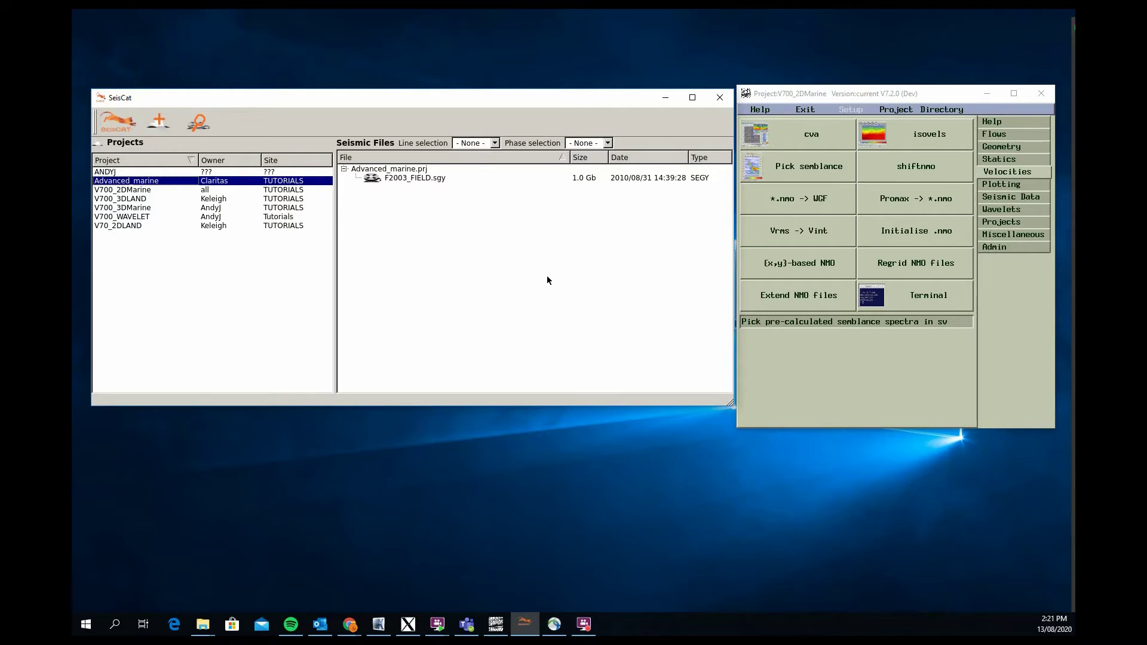
{"action": "left_click", "coordinate": [1009, 134]}
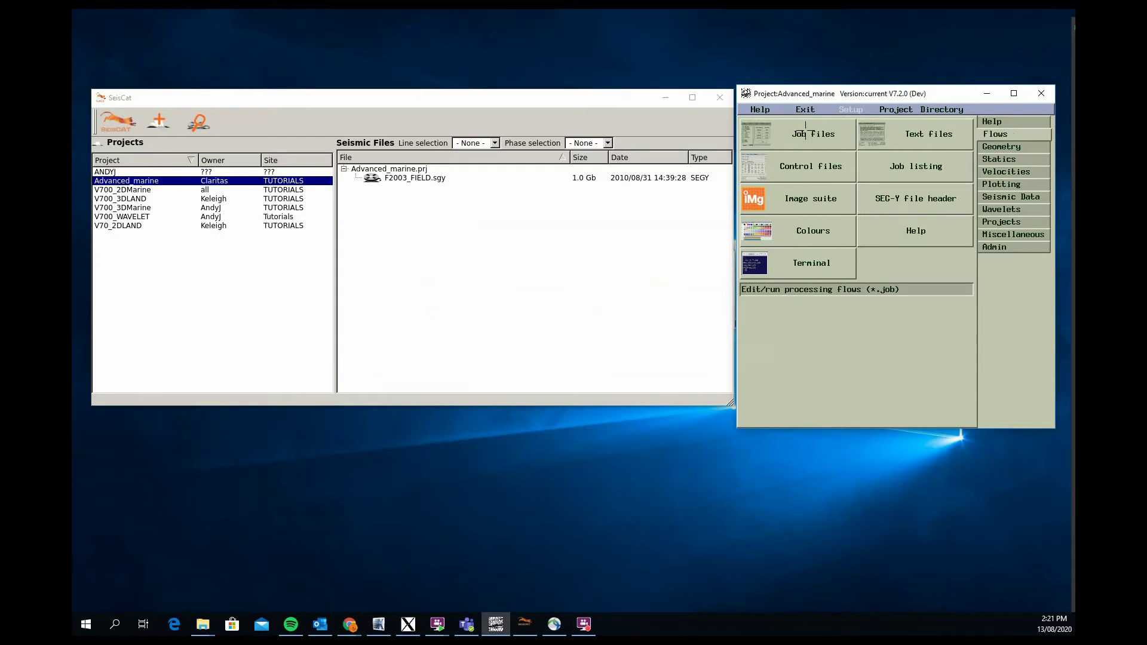
Step: Start xsje, browse the Advanced_marine COMMON JOBS folder and select job00_reformat
{"action": "left_click", "coordinate": [806, 130]}
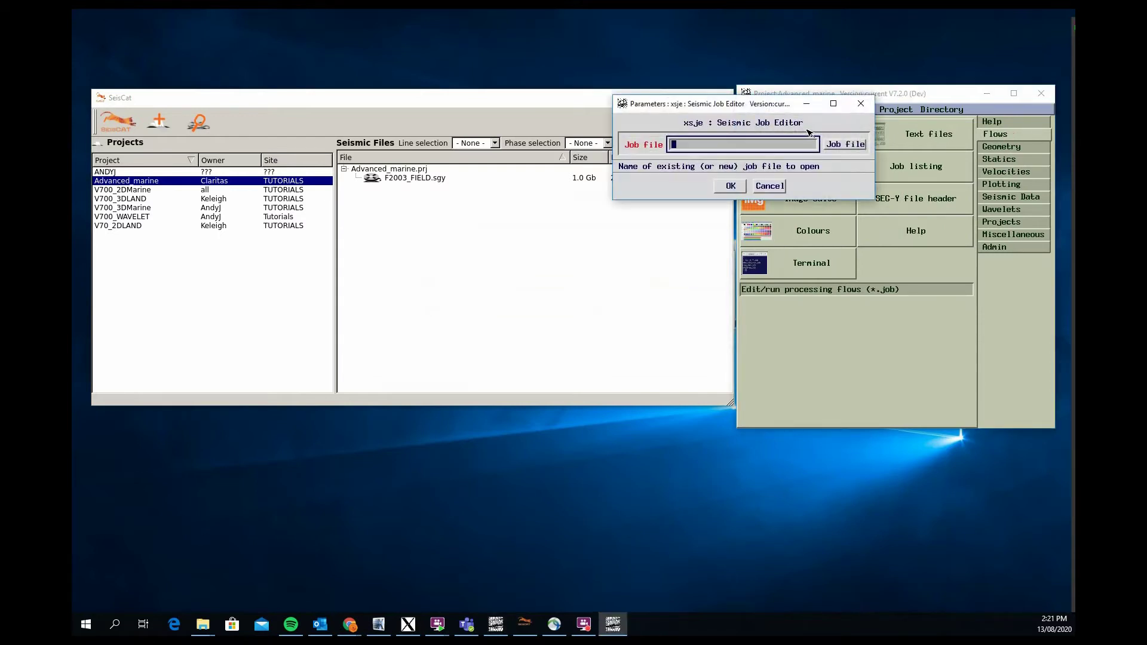
{"action": "left_click", "coordinate": [844, 144]}
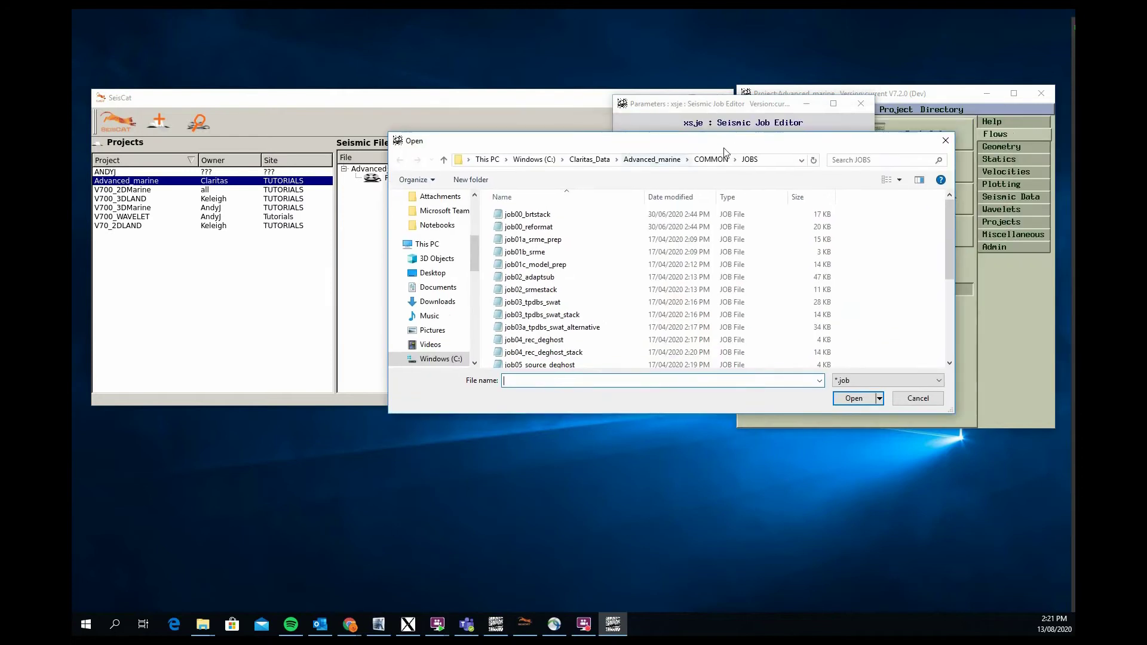
{"action": "left_click", "coordinate": [543, 227]}
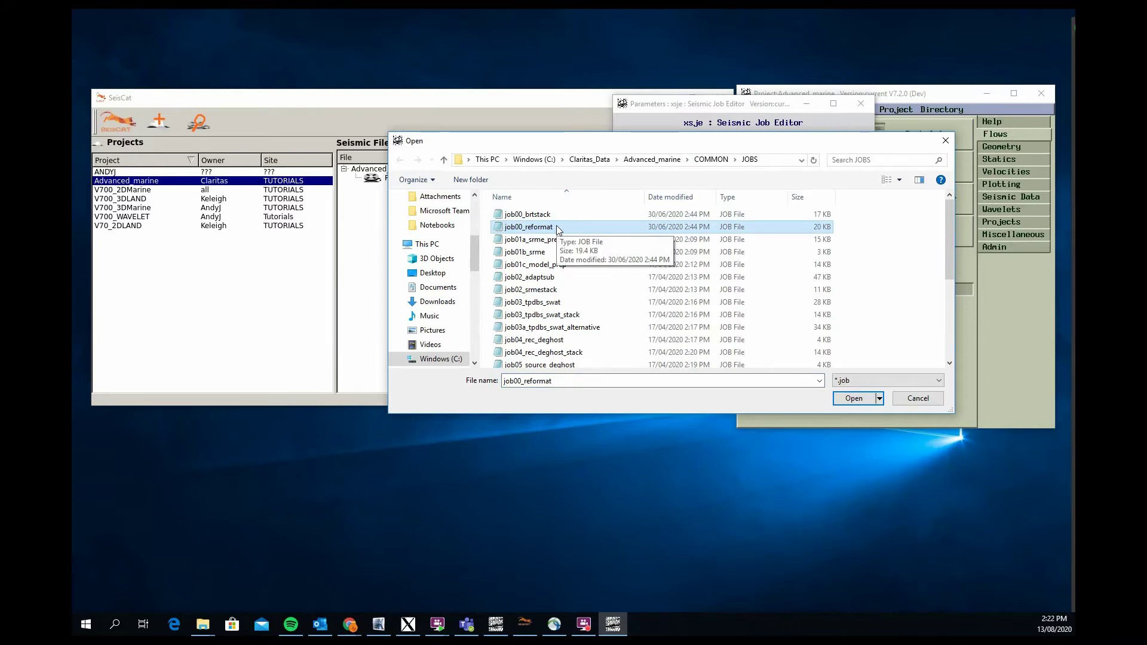
{"action": "scroll", "coordinate": [557, 224], "scroll_direction": "down", "scroll_amount": 4}
{"action": "scroll", "coordinate": [572, 282], "scroll_direction": "up", "scroll_amount": 4}
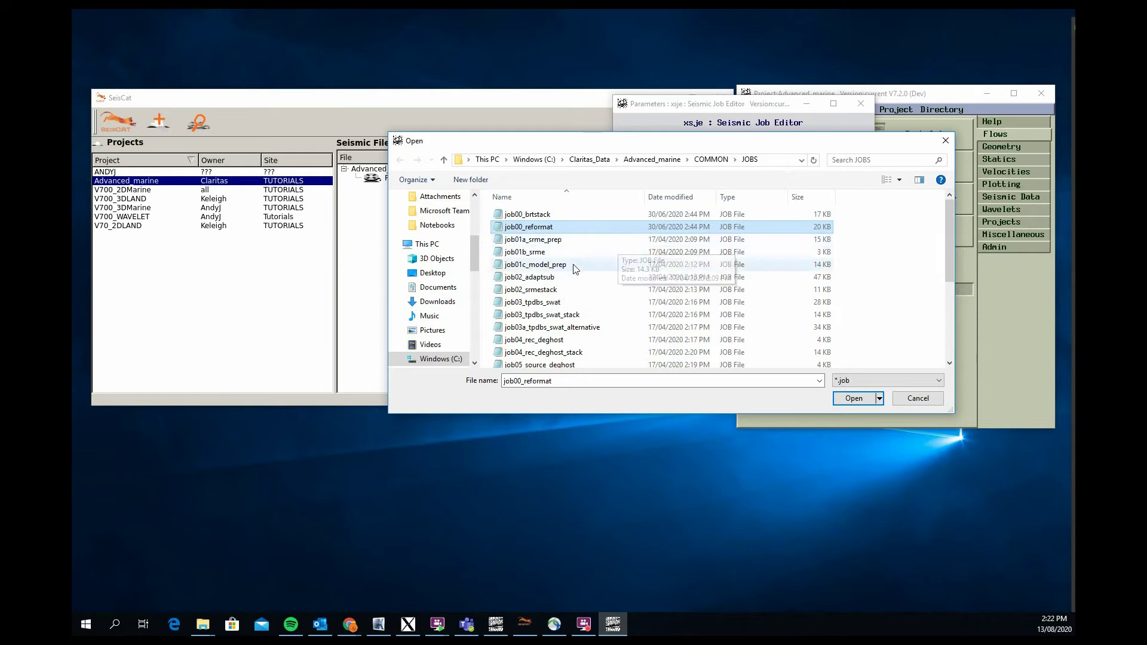
Step: Select job02_adaptsub, browse to the end of the JOBS list, then cancel without opening a flow
{"action": "left_click", "coordinate": [545, 278]}
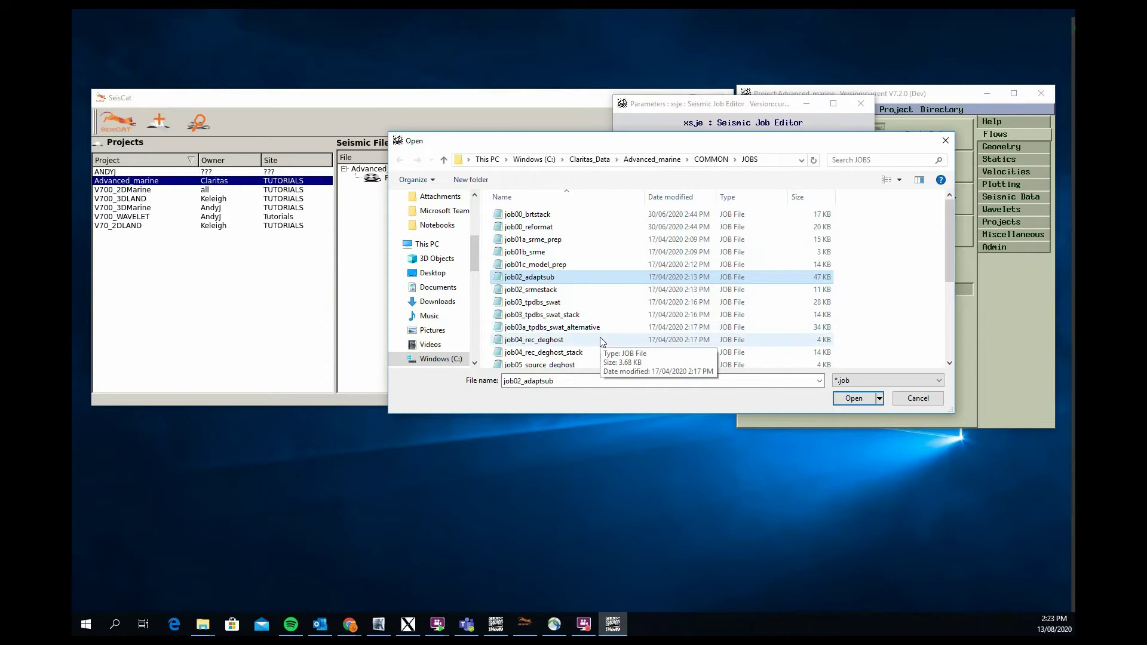
{"action": "scroll", "coordinate": [600, 339], "scroll_direction": "down", "scroll_amount": 1}
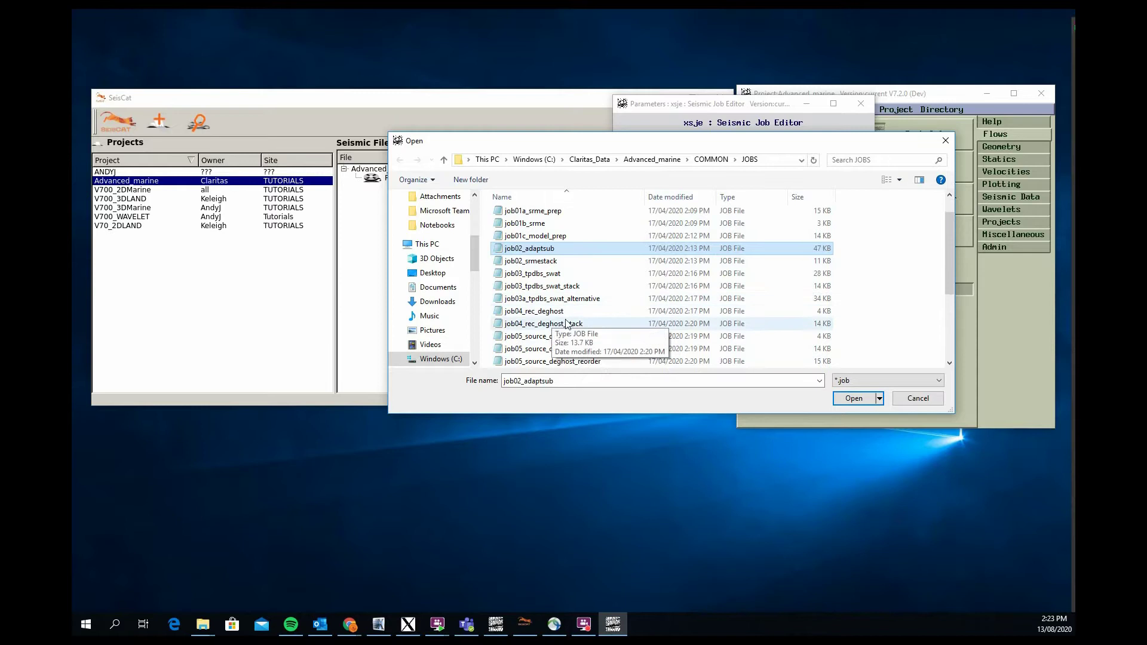
{"action": "scroll", "coordinate": [592, 316], "scroll_direction": "down", "scroll_amount": 2}
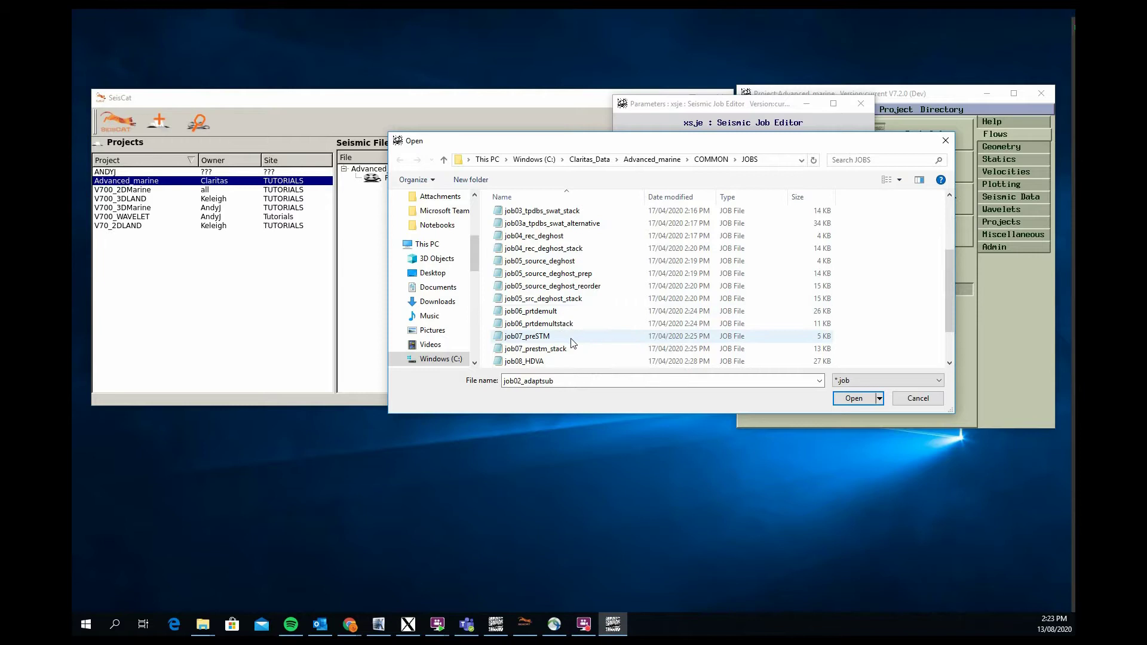
{"action": "scroll", "coordinate": [552, 335], "scroll_direction": "down", "scroll_amount": 2}
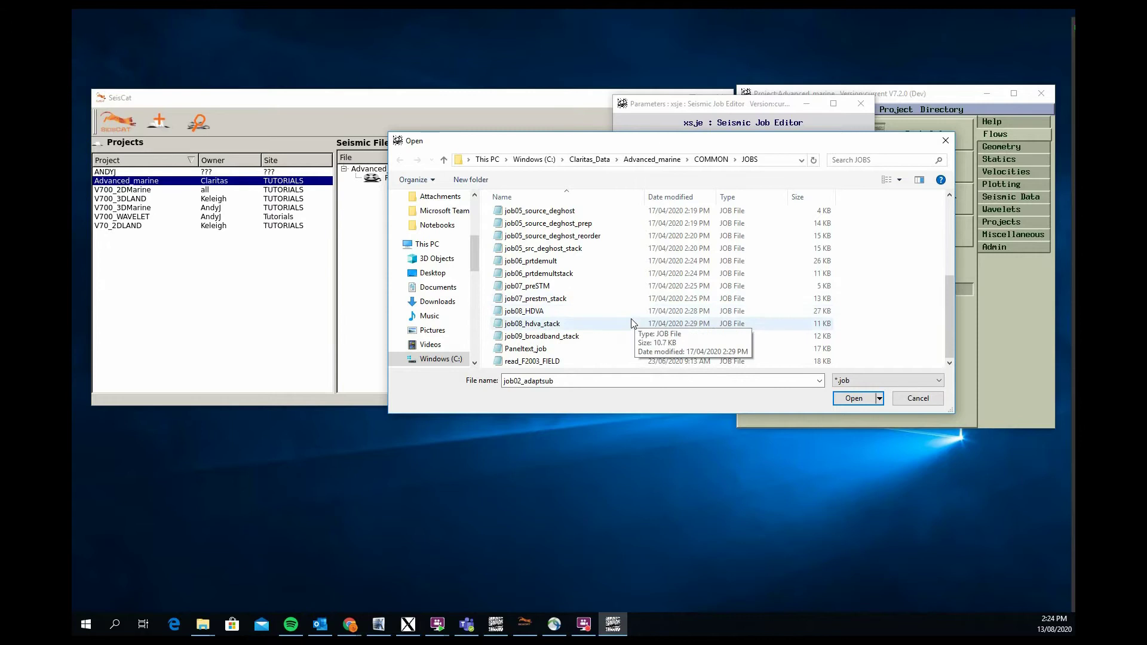
{"action": "key", "text": "Escape"}
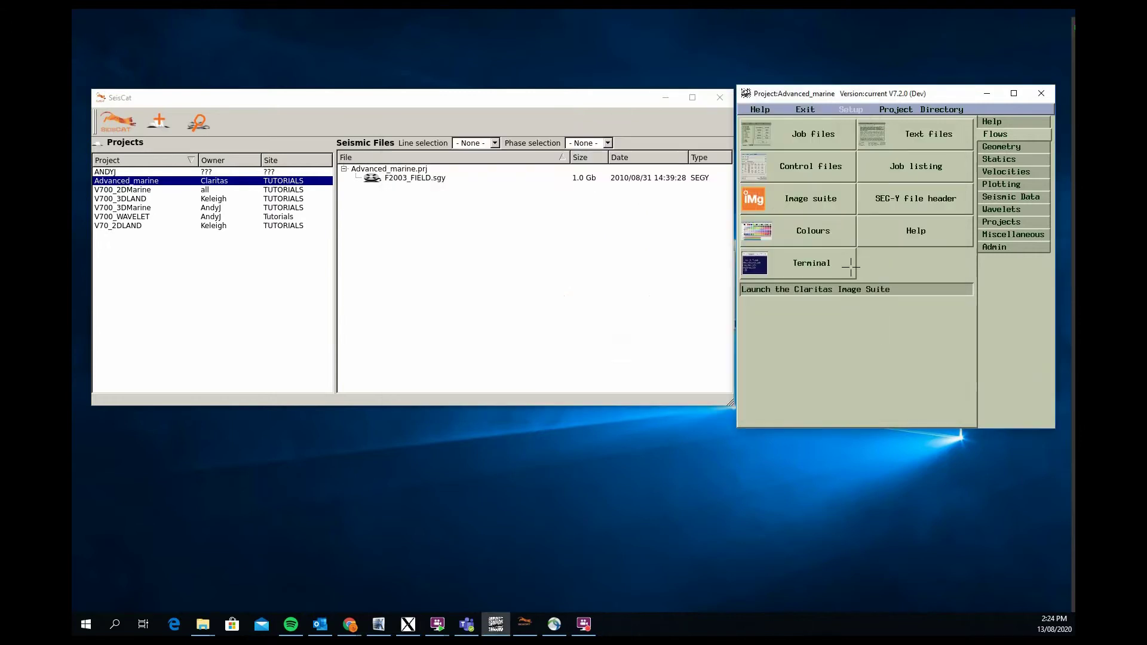
{"action": "left_click", "coordinate": [152, 217]}
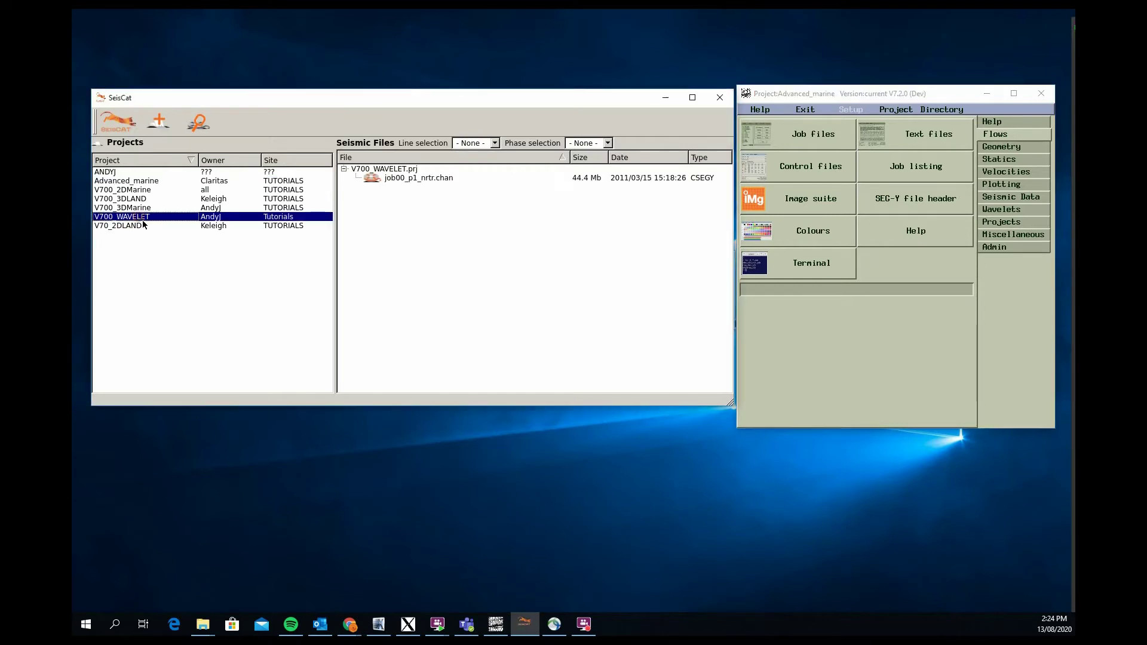